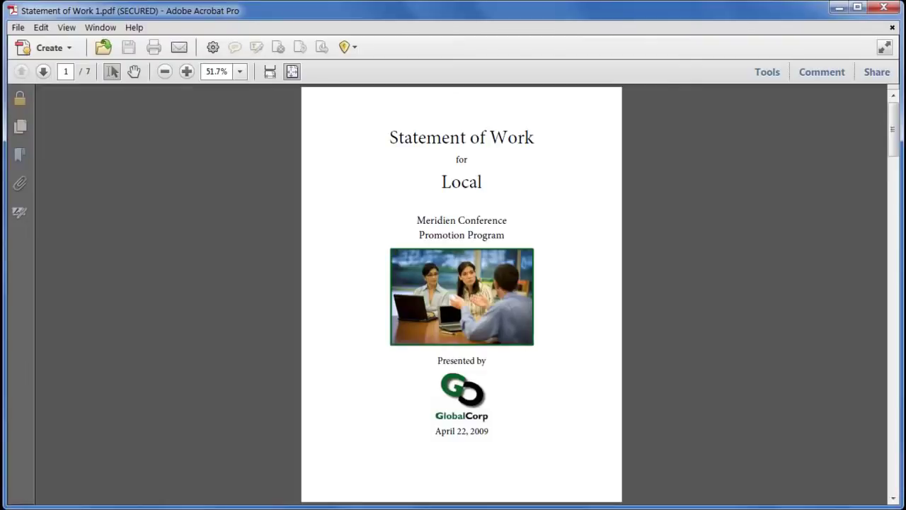
# Review the secured copy's security information, permission details and available security methods
pyautogui.click(19, 102)
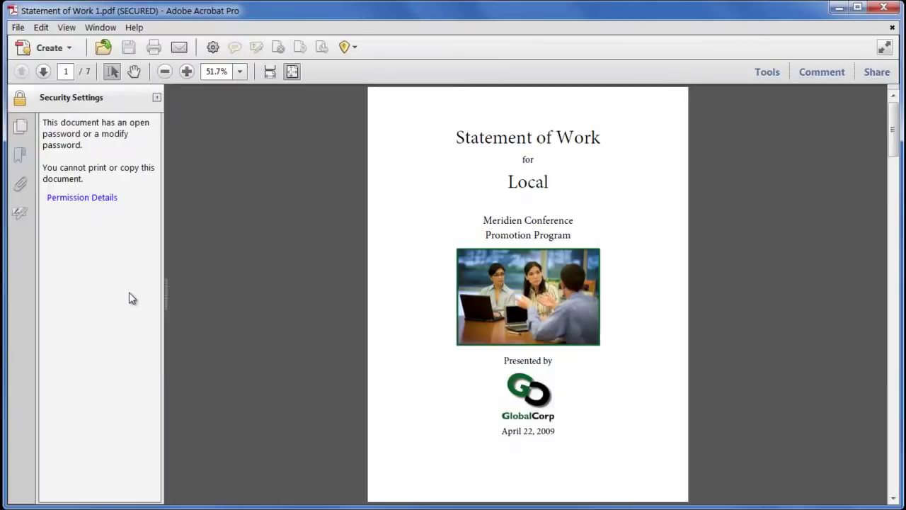
pyautogui.click(101, 201)
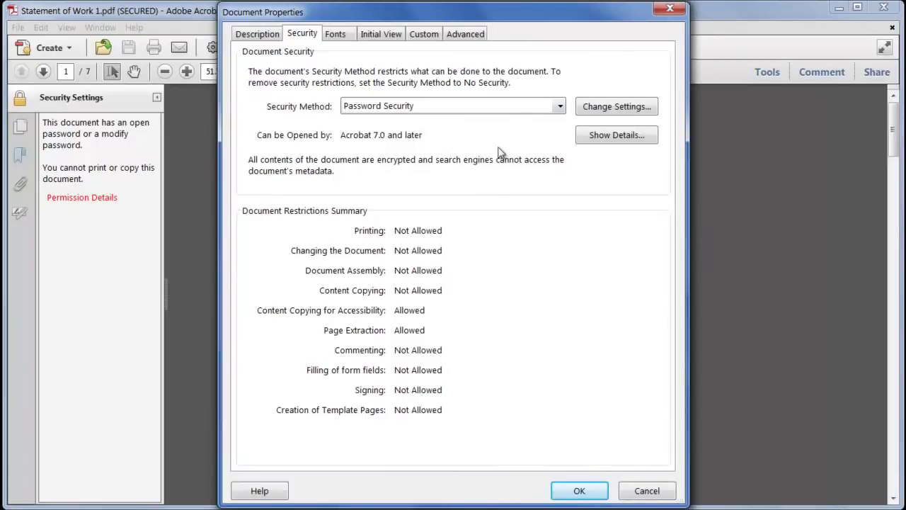
pyautogui.click(514, 107)
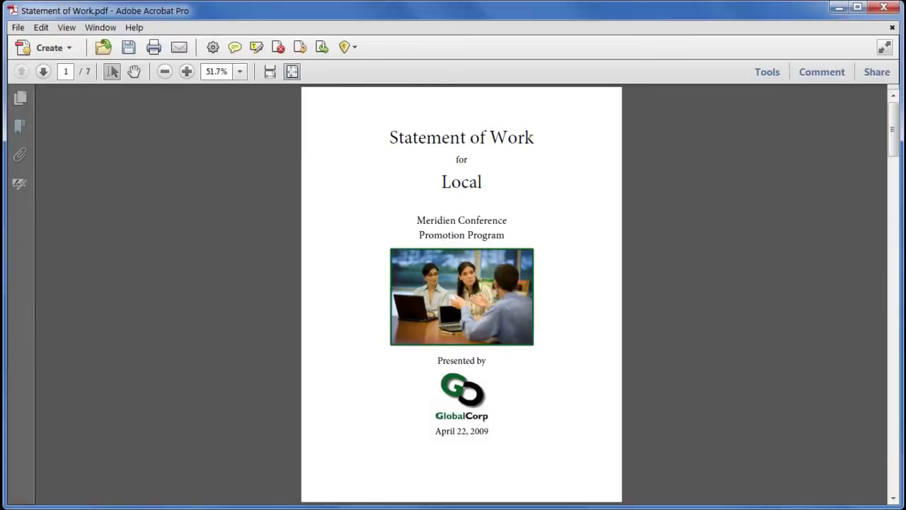
# Start certificate encryption via Protection > Encrypt > Encrypt with Certificate
pyautogui.click(759, 76)
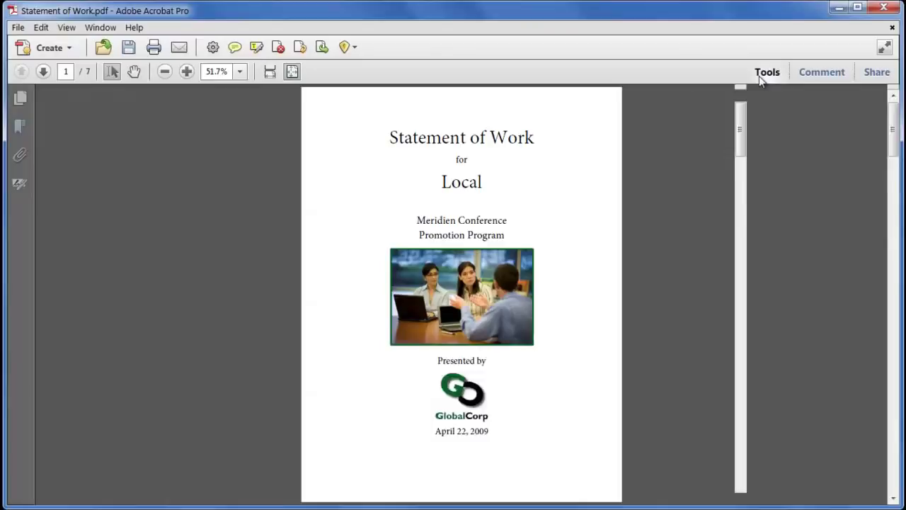
pyautogui.click(816, 195)
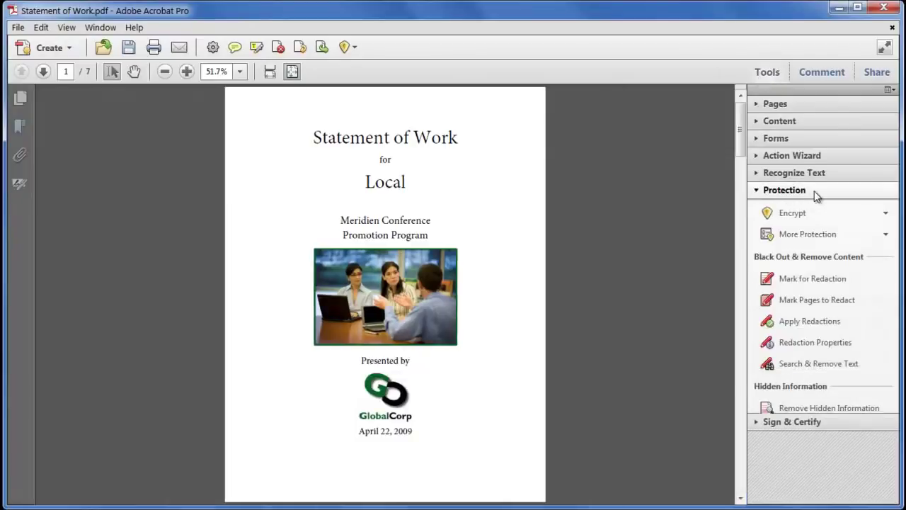
pyautogui.click(861, 217)
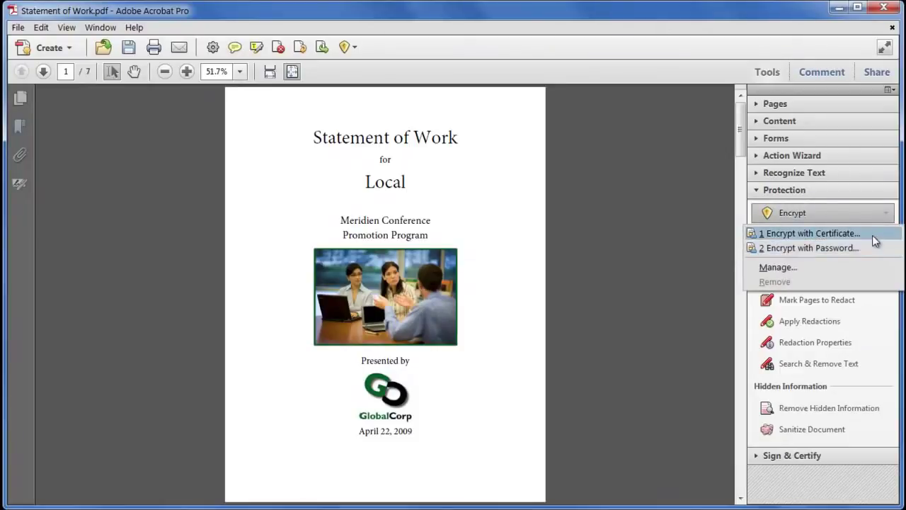
pyautogui.click(872, 235)
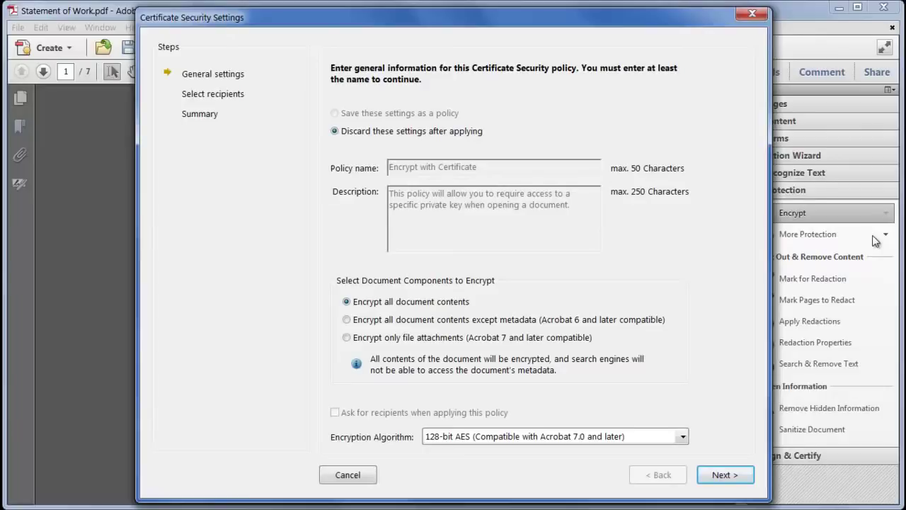
# Skip the personal digital ID and add two recipient .fdf certificate files
pyautogui.click(736, 479)
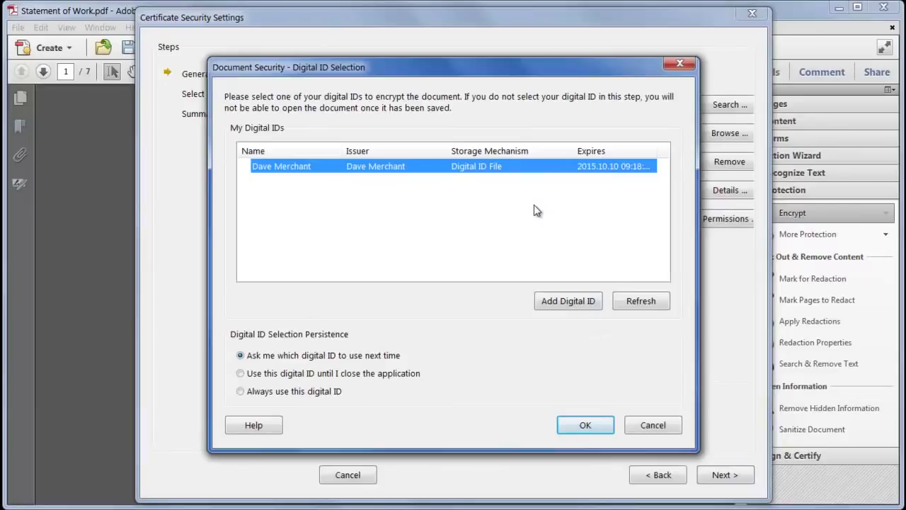
pyautogui.click(652, 425)
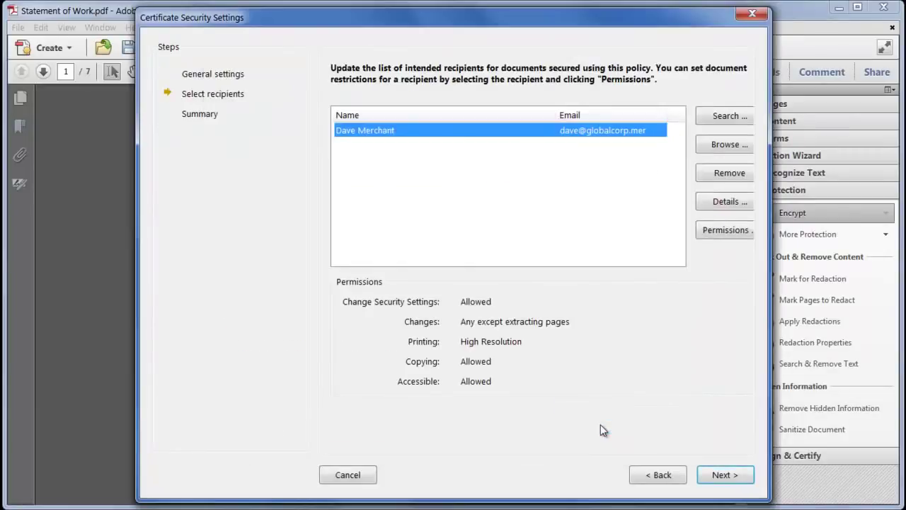
pyautogui.click(726, 145)
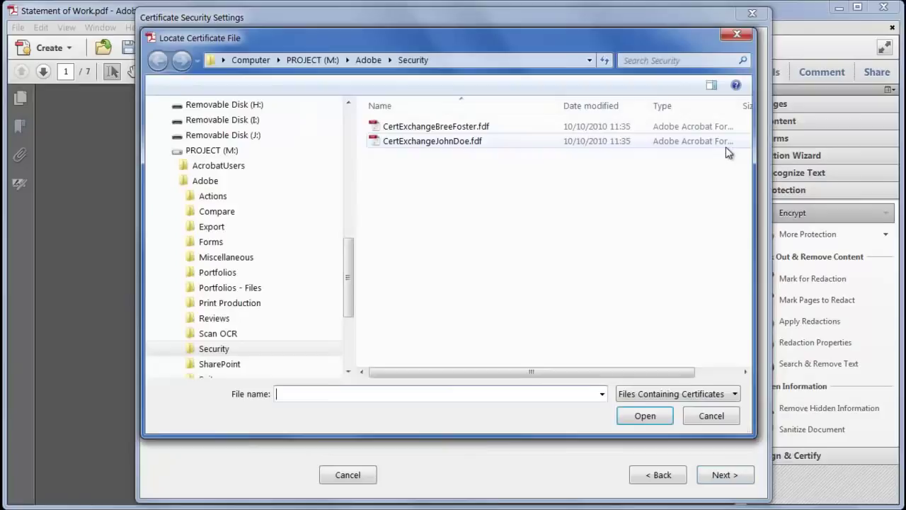
pyautogui.click(487, 129)
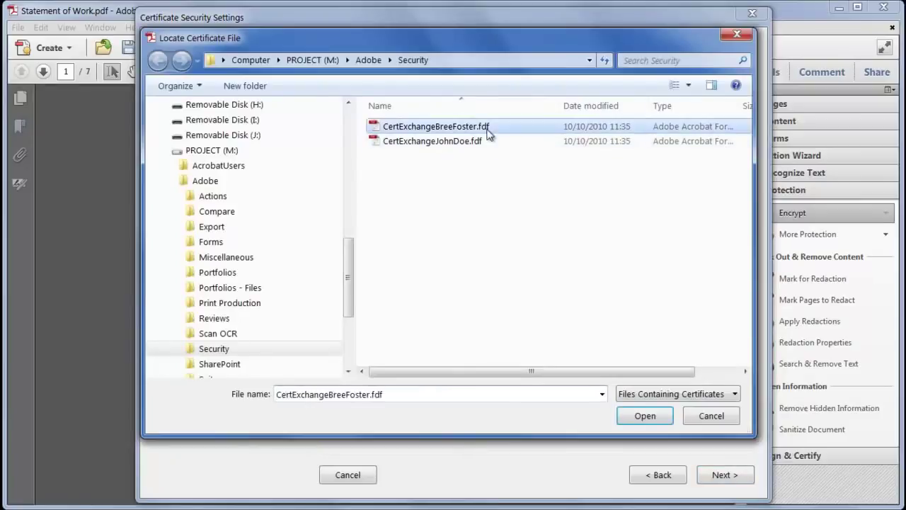
pyautogui.click(642, 415)
pyautogui.click(715, 145)
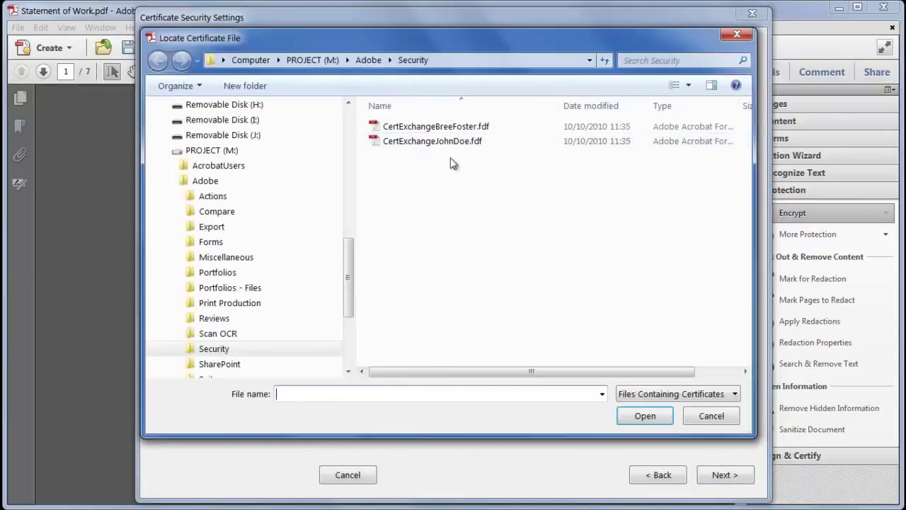
pyautogui.click(441, 142)
pyautogui.click(640, 416)
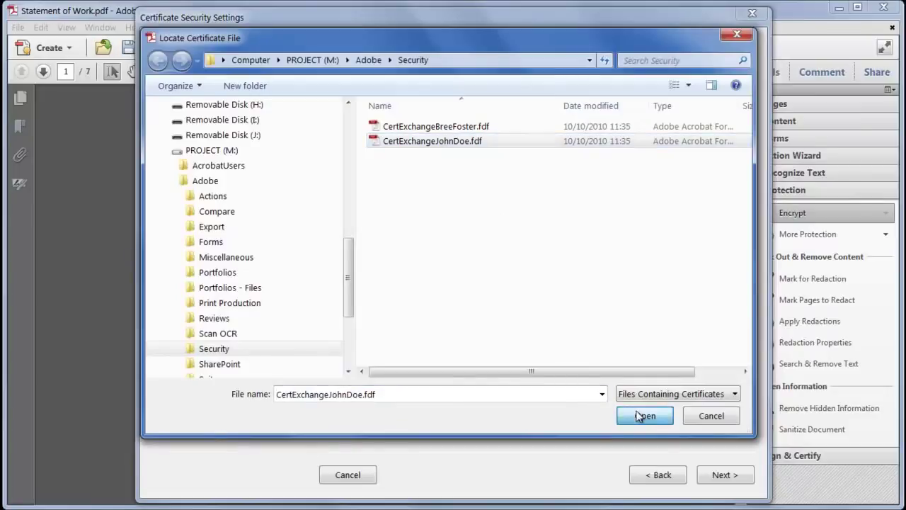
# Restrict one recipient to high-resolution printing with no changes, then advance to the summary
pyautogui.click(363, 130)
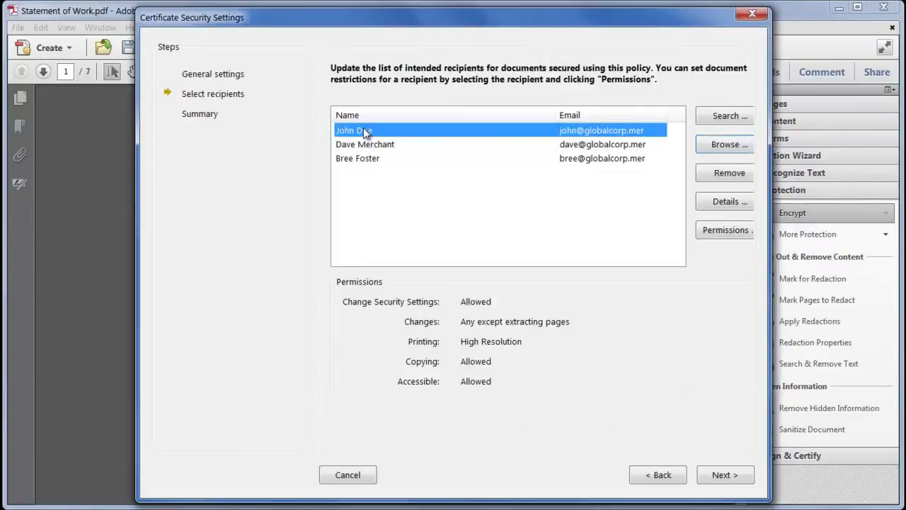
pyautogui.click(714, 230)
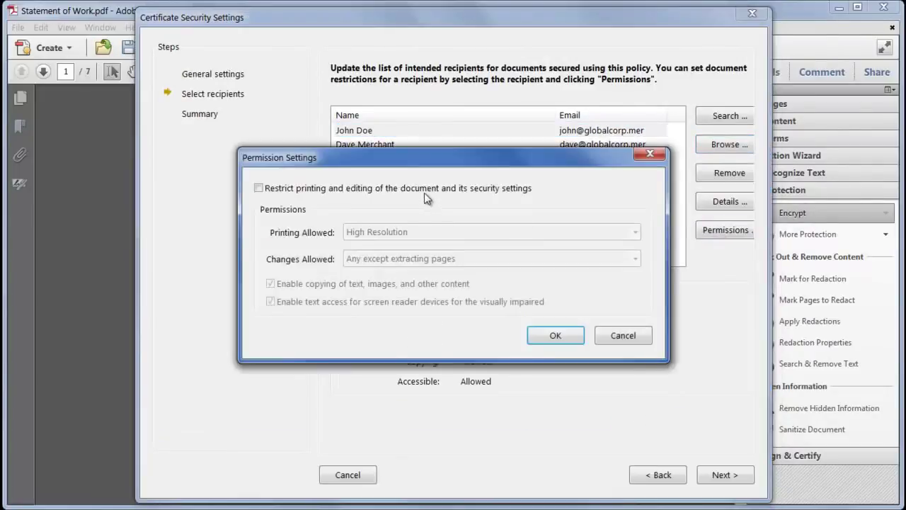
pyautogui.click(424, 191)
pyautogui.click(408, 232)
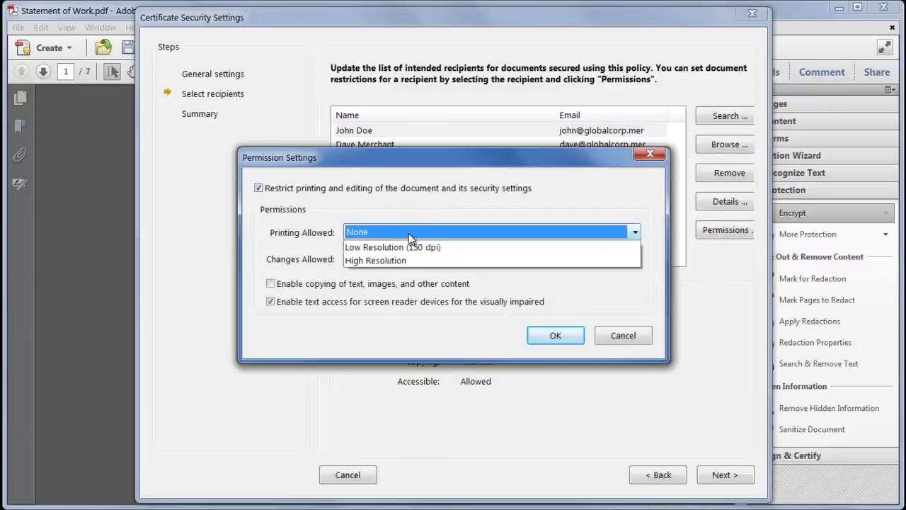
pyautogui.click(410, 274)
pyautogui.click(573, 341)
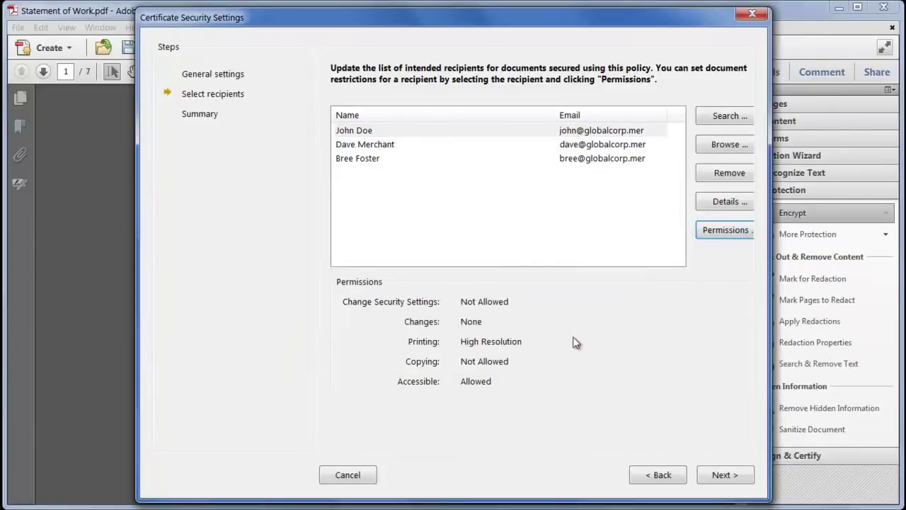
pyautogui.click(723, 474)
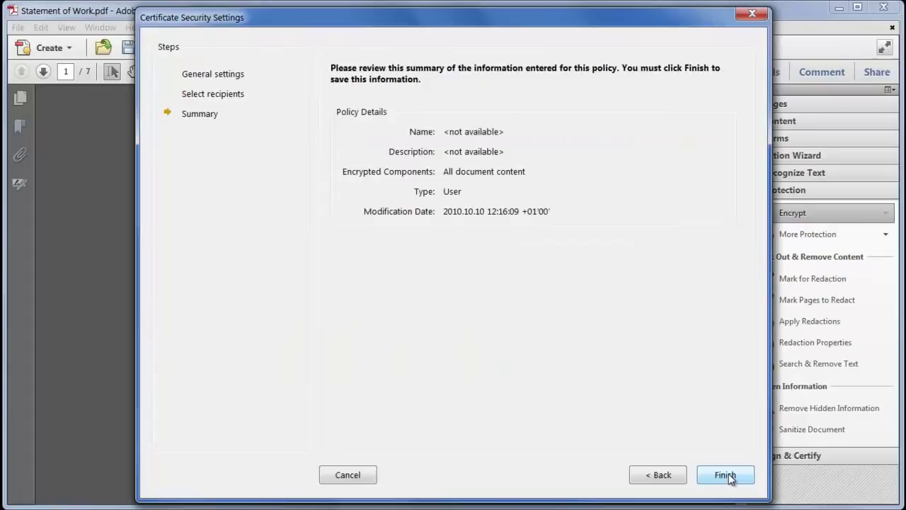
# Apply the certificate encryption, then remove the document's security and confirm the removal
pyautogui.click(726, 474)
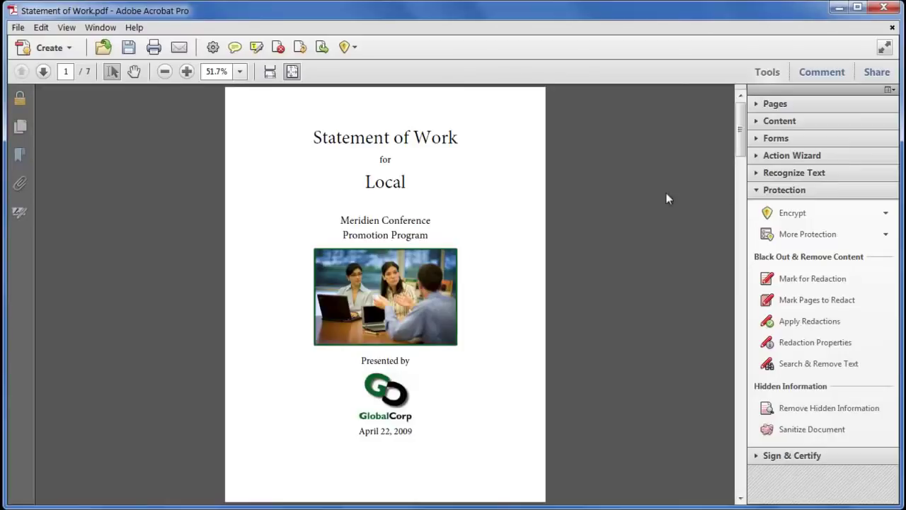
pyautogui.click(822, 213)
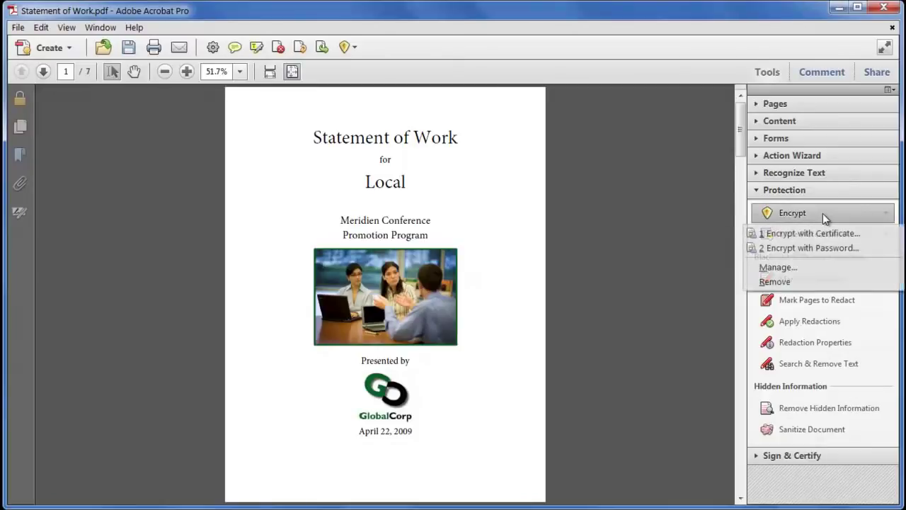
pyautogui.click(794, 281)
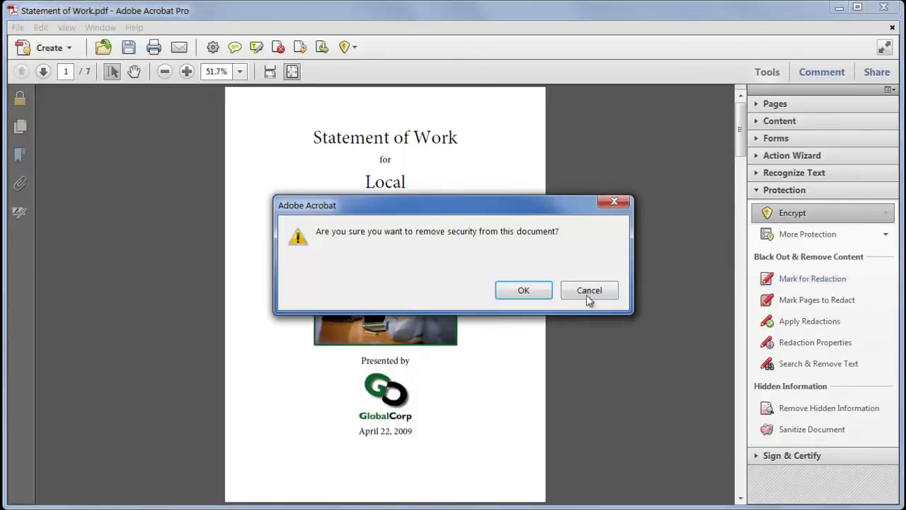
pyautogui.click(532, 298)
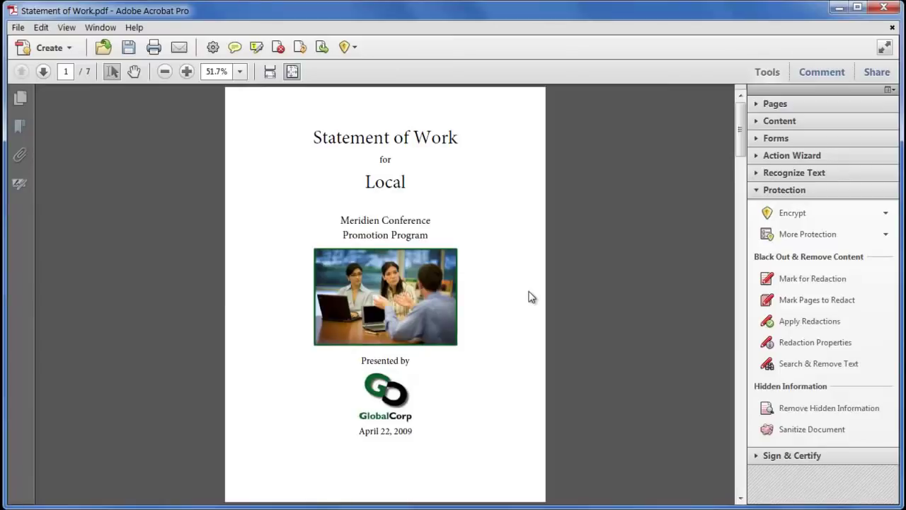
pyautogui.click(820, 215)
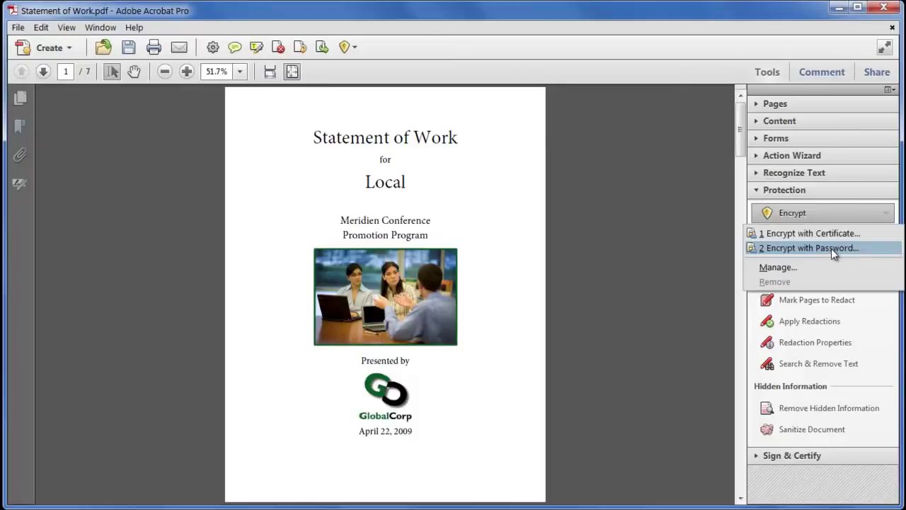
# Open Encrypt with Password and leave compatibility at Acrobat 7.0 and later (128-bit AES)
pyautogui.click(831, 249)
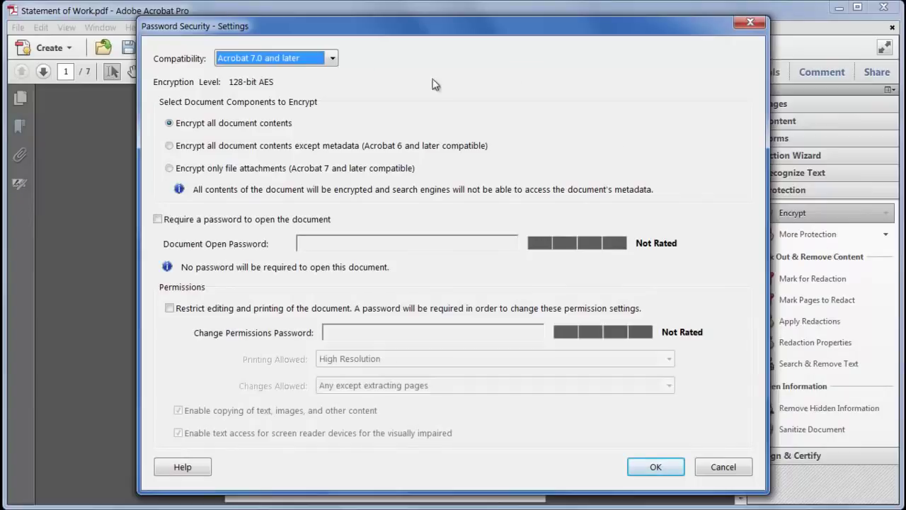
pyautogui.click(323, 64)
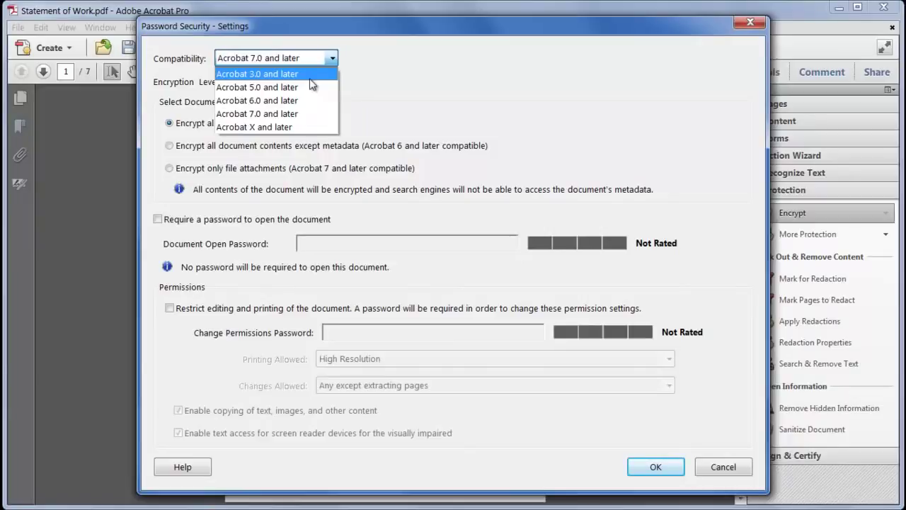
pyautogui.click(308, 125)
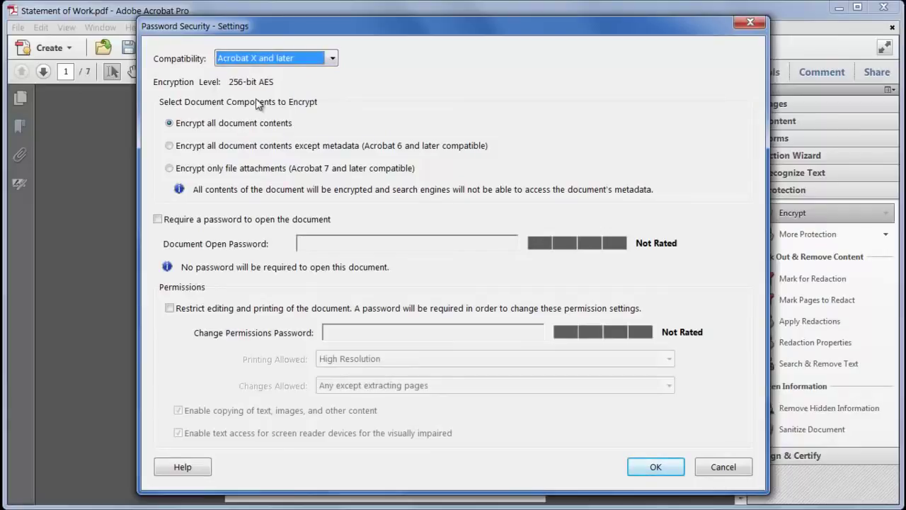
pyautogui.click(330, 58)
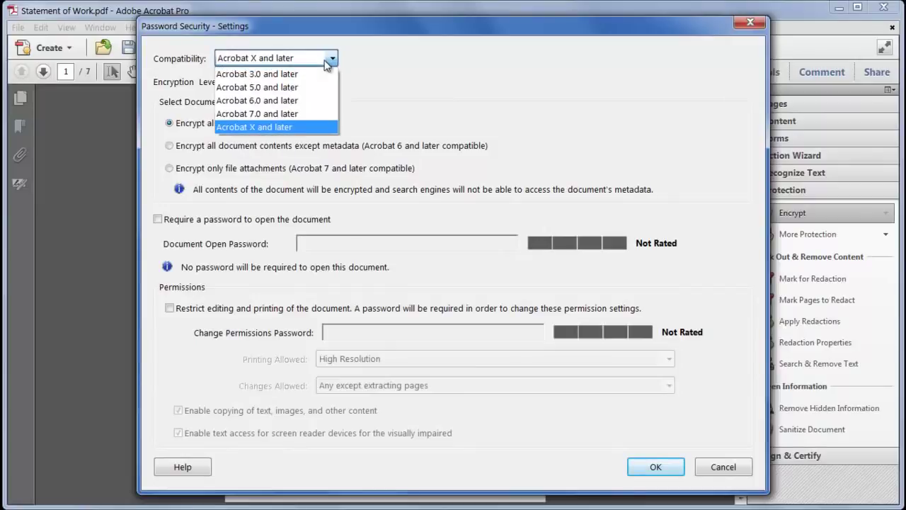
pyautogui.click(305, 115)
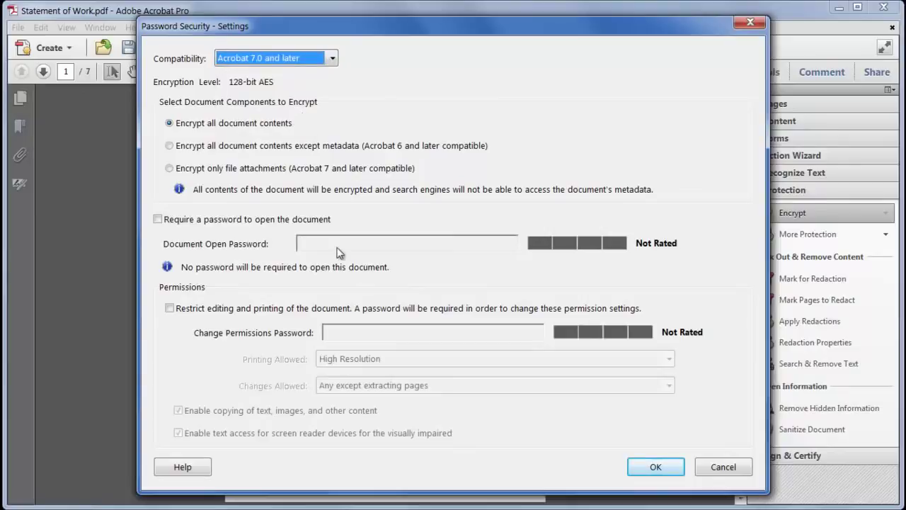
# Turn on Restrict editing and printing, replacing a long permissions password with a five-character one
pyautogui.click(272, 219)
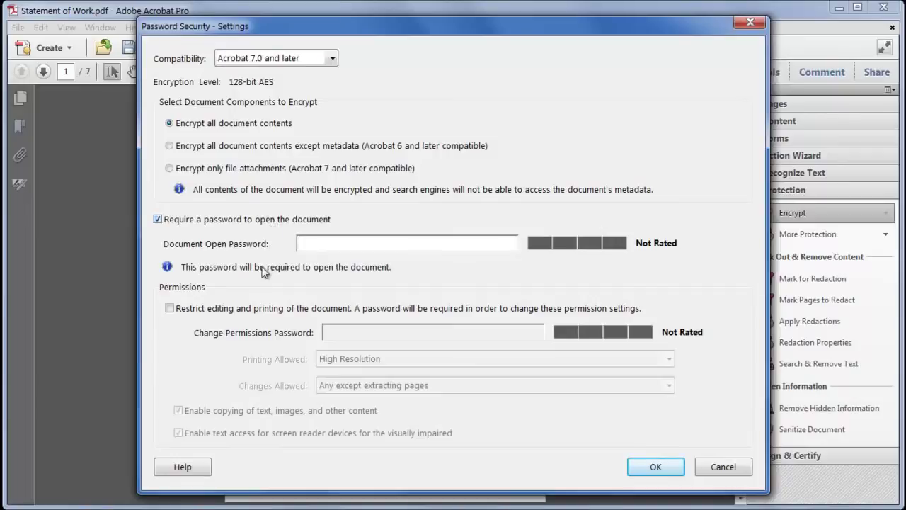
pyautogui.click(256, 309)
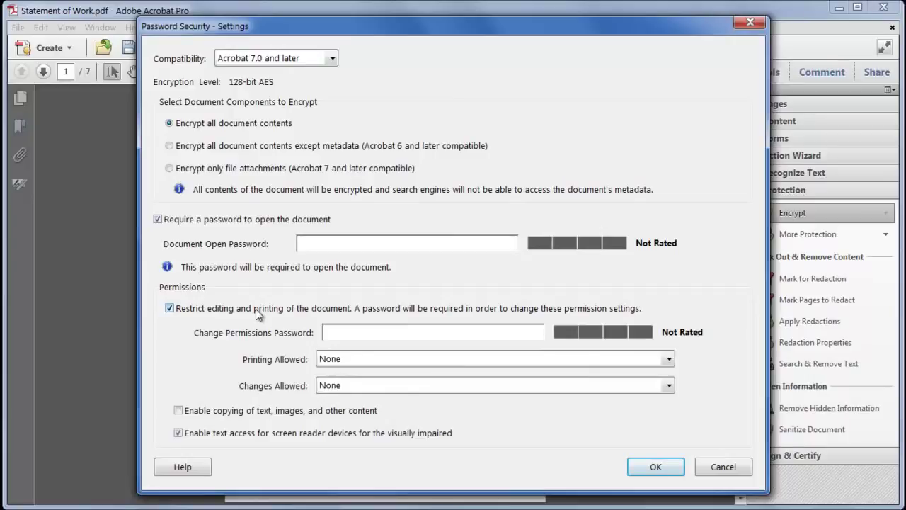
pyautogui.click(268, 223)
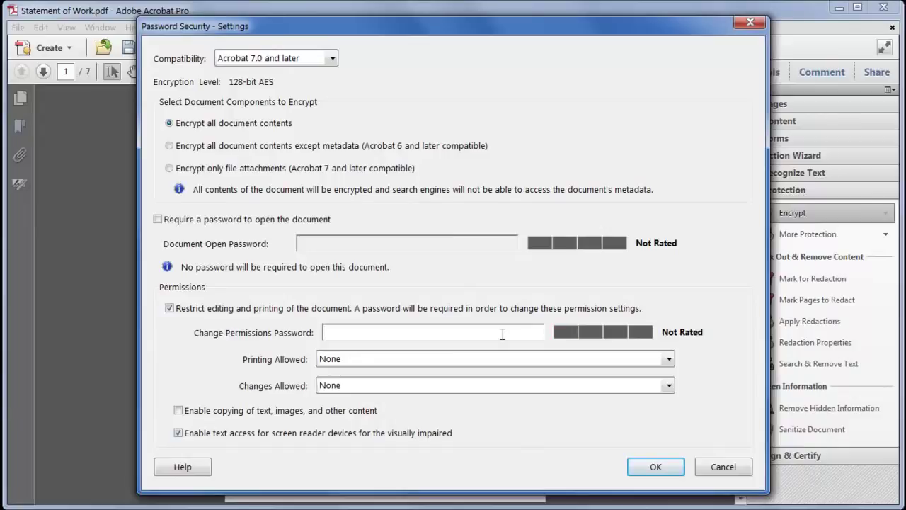
pyautogui.write('password12')
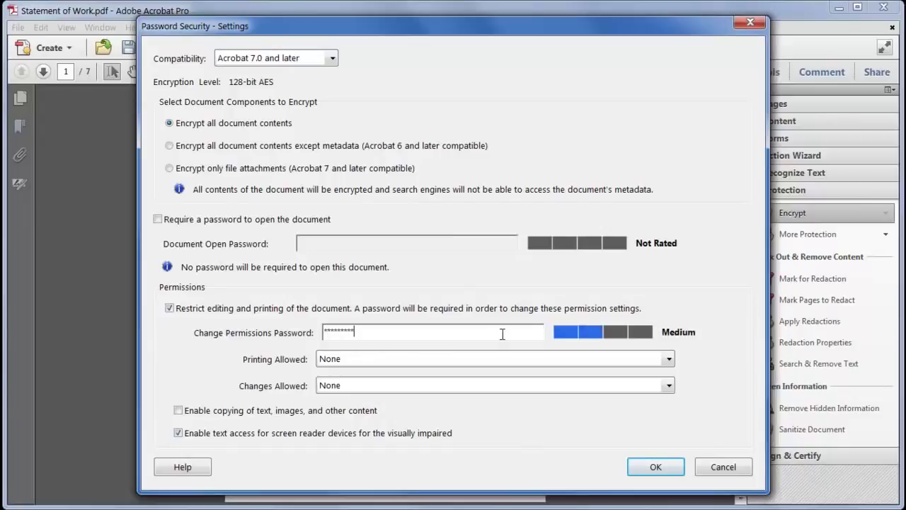
pyautogui.write('34!@')
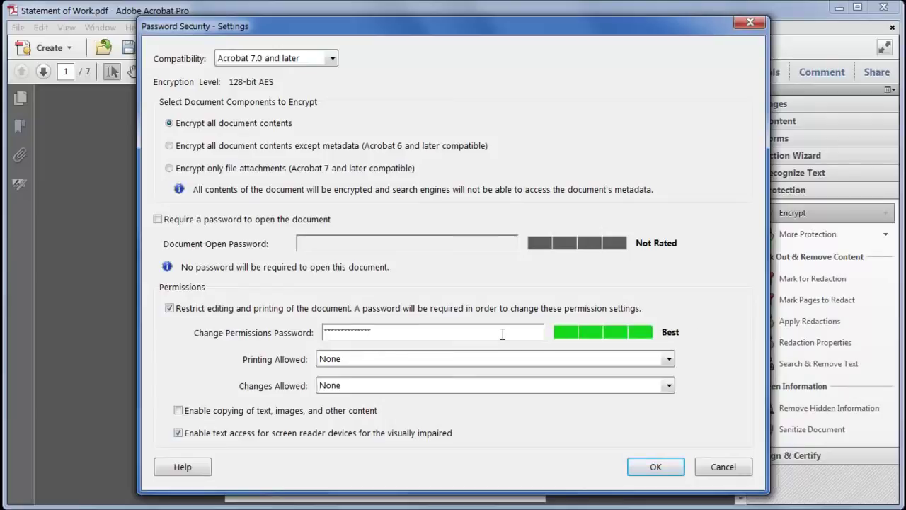
pyautogui.press('BackSpace')
pyautogui.press('BackSpace')
pyautogui.press('BackSpace')
pyautogui.press('BackSpace')
pyautogui.press('BackSpace')
pyautogui.press('BackSpace')
pyautogui.press('BackSpace')
pyautogui.press('BackSpace')
pyautogui.press('BackSpace')
pyautogui.press('BackSpace')
pyautogui.press('BackSpace')
pyautogui.press('BackSpace')
pyautogui.press('BackSpace')
pyautogui.press('BackSpace')
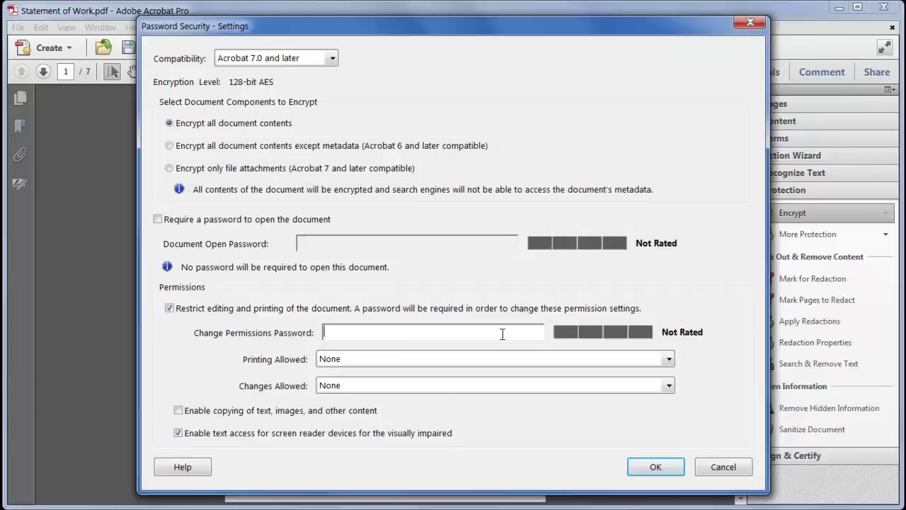
pyautogui.write('passw')
# Allow High Resolution printing, keep Changes Allowed at None, and leave screen-reader access enabled
pyautogui.click(462, 325)
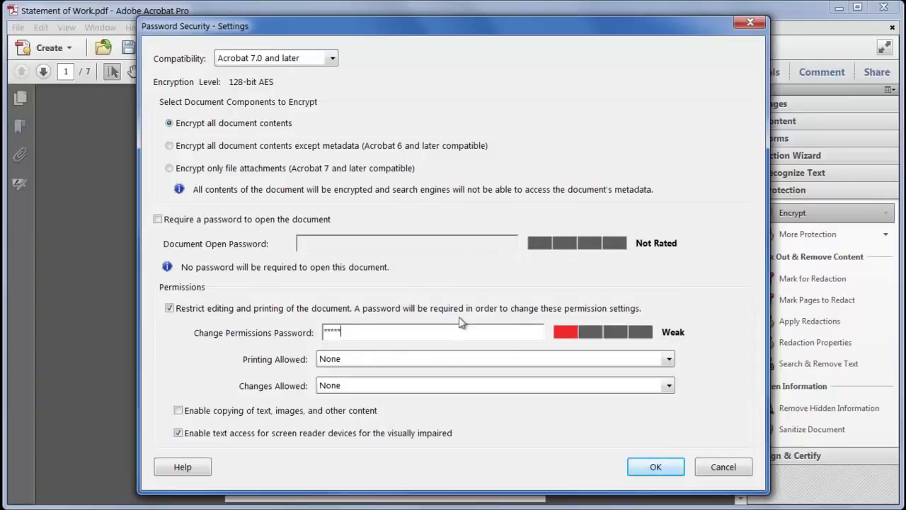
pyautogui.click(462, 359)
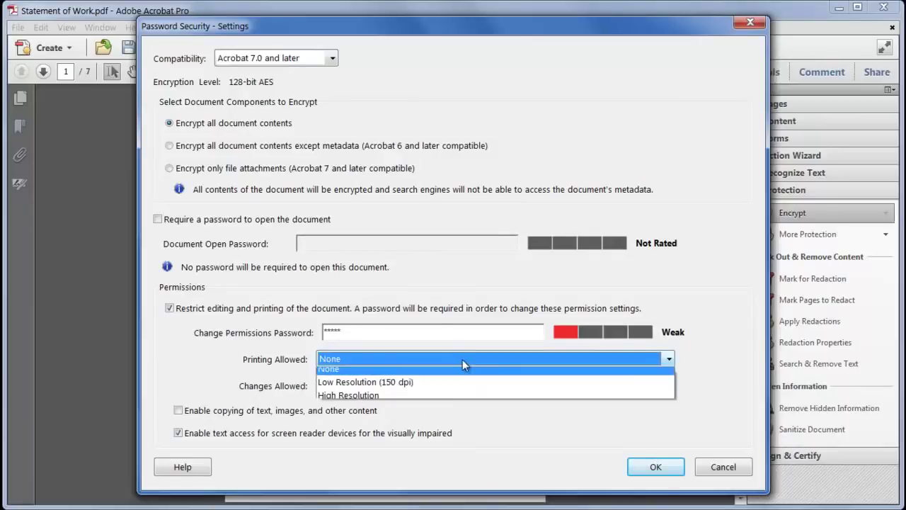
pyautogui.click(449, 398)
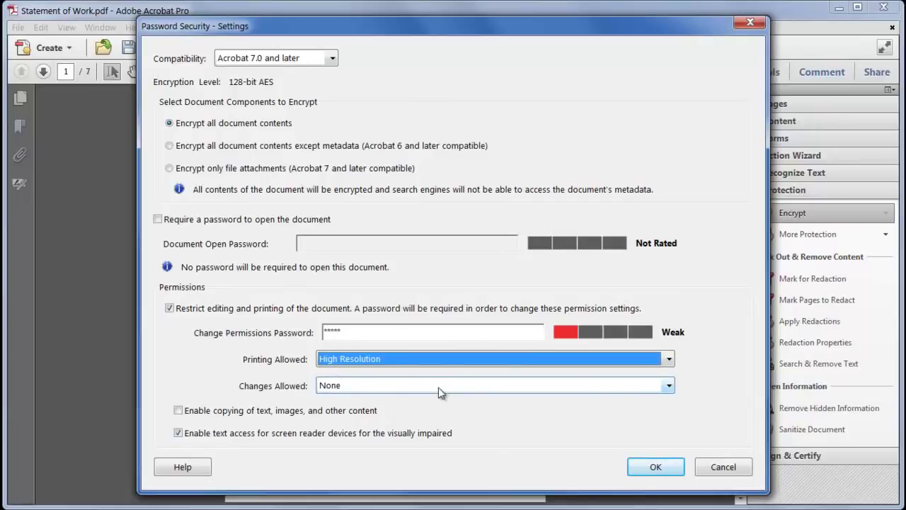
pyautogui.click(439, 389)
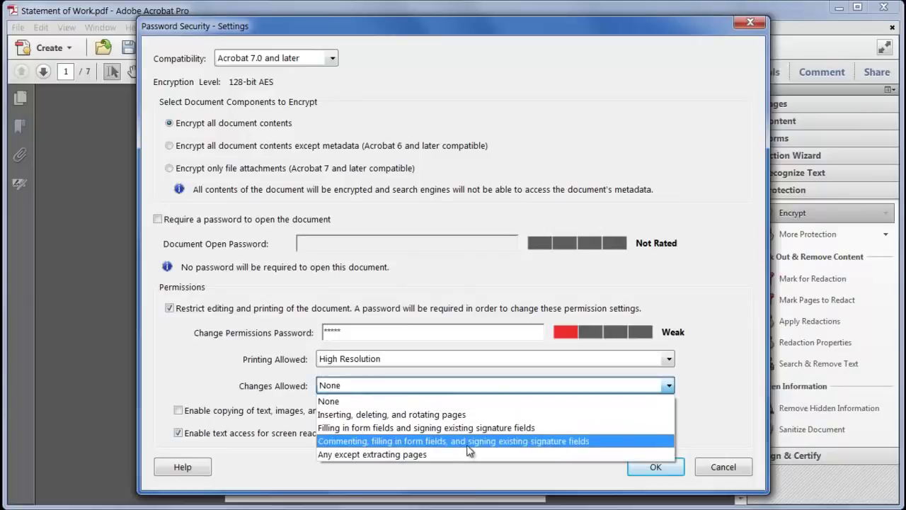
pyautogui.click(392, 389)
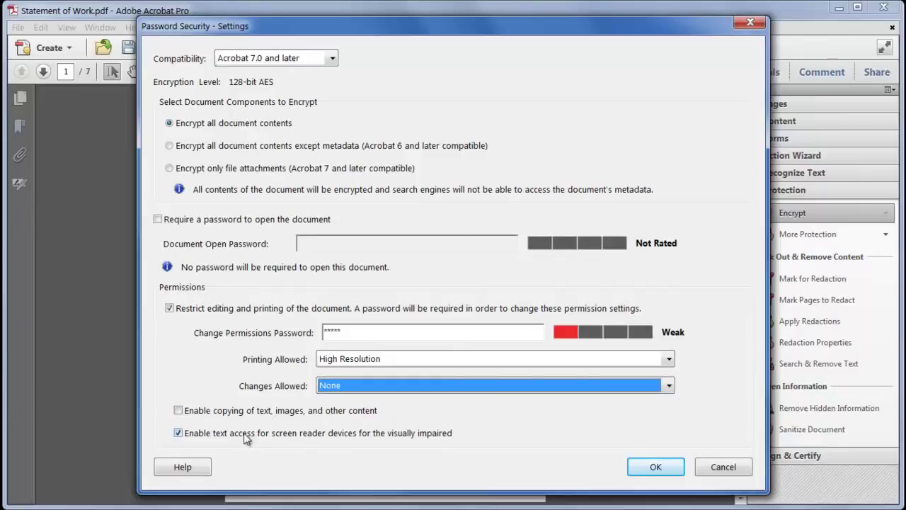
pyautogui.click(245, 436)
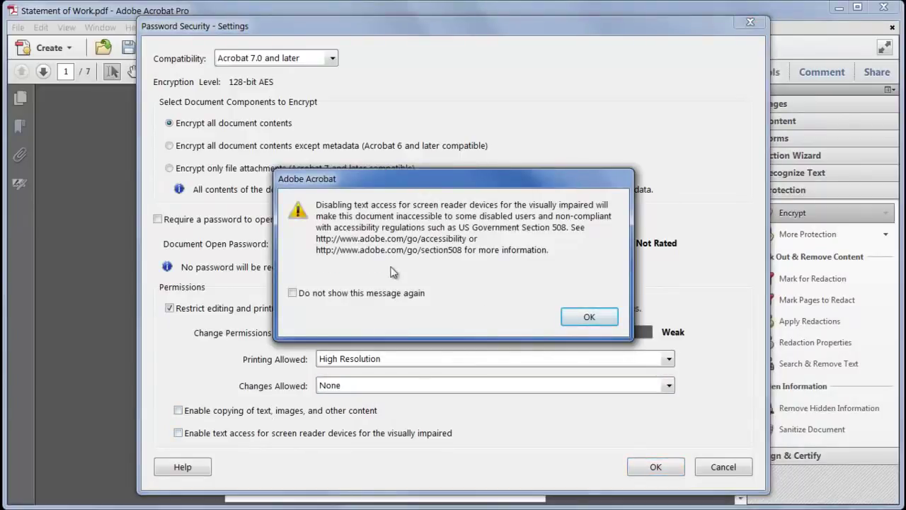
pyautogui.click(587, 317)
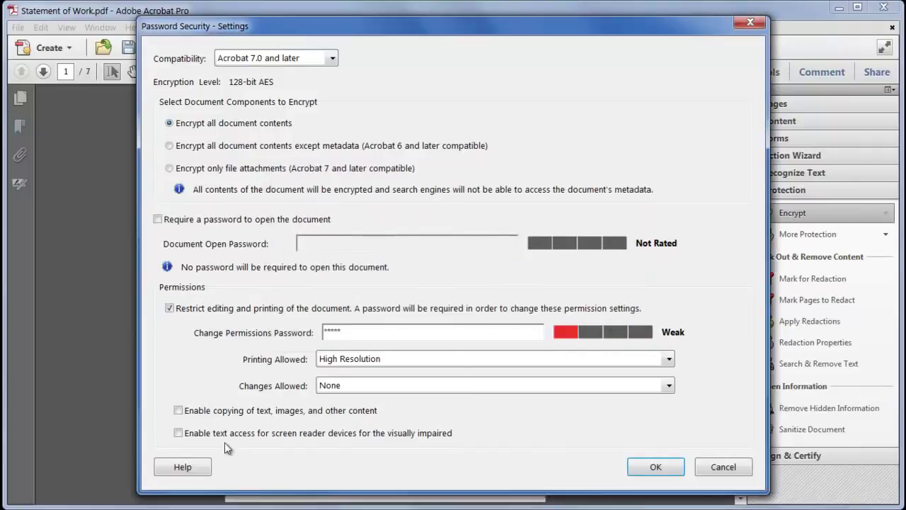
pyautogui.click(224, 436)
# Retype and confirm the permissions password to apply the password security
pyautogui.click(670, 469)
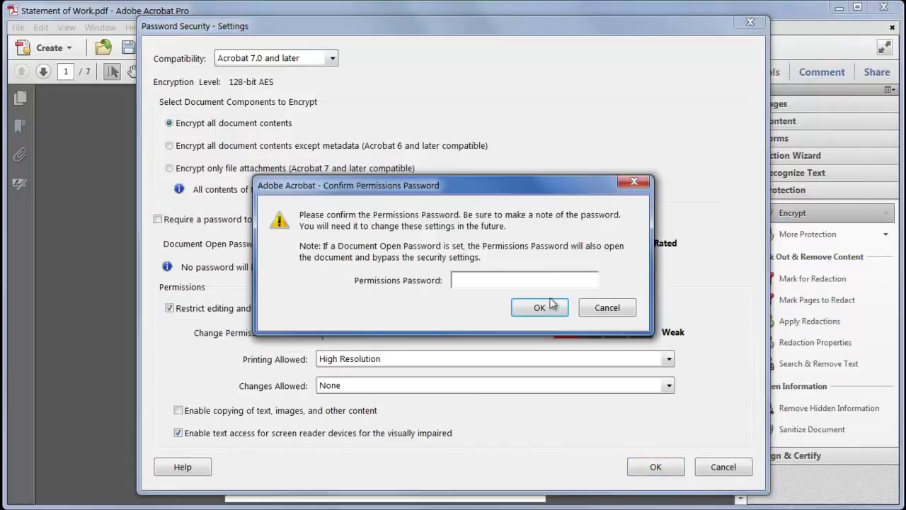
pyautogui.write('*****')
pyautogui.click(545, 310)
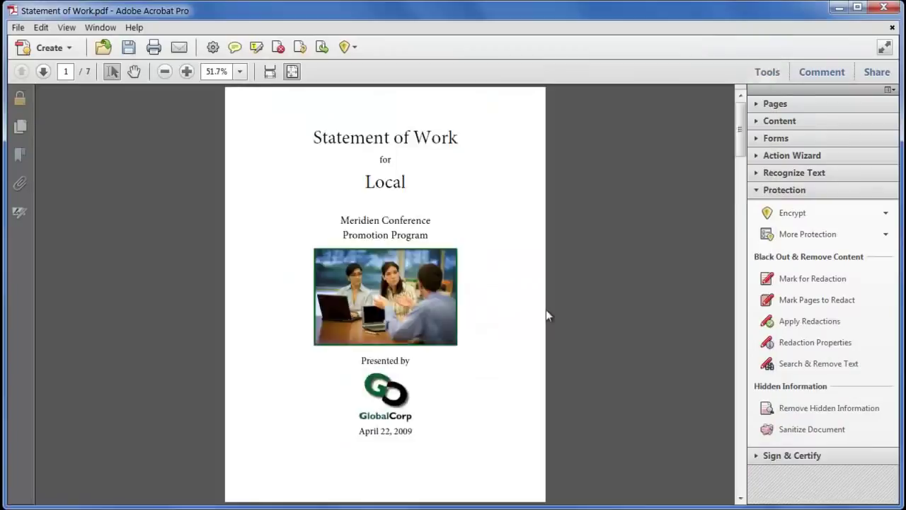
pyautogui.scroll(-1, 545, 309)
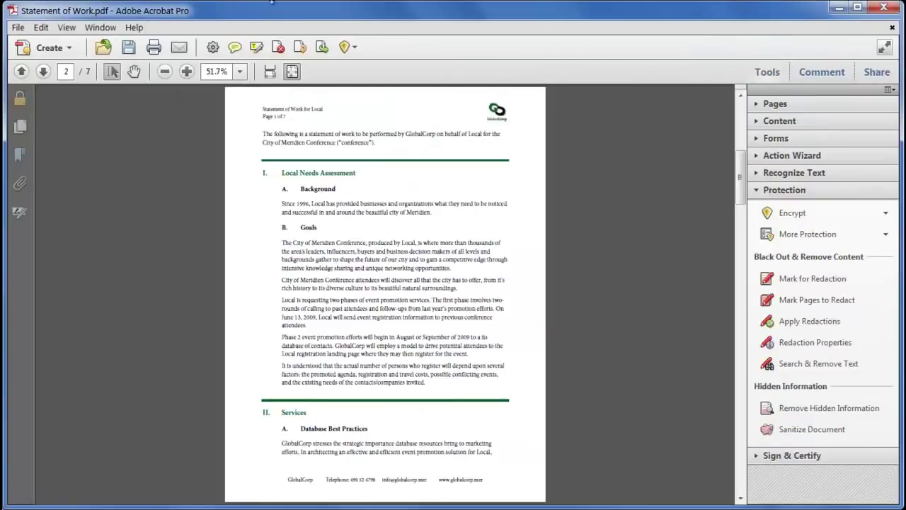
pyautogui.click(17, 26)
pyautogui.moveTo(49, 96)
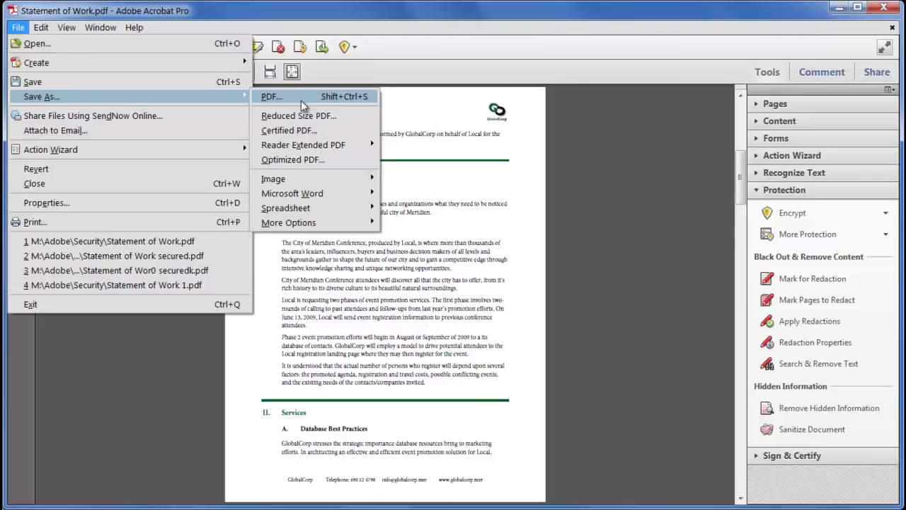
# Save a PDF copy named 'Statement of Work secured.pdf' in the Security folder
pyautogui.moveTo(319, 146)
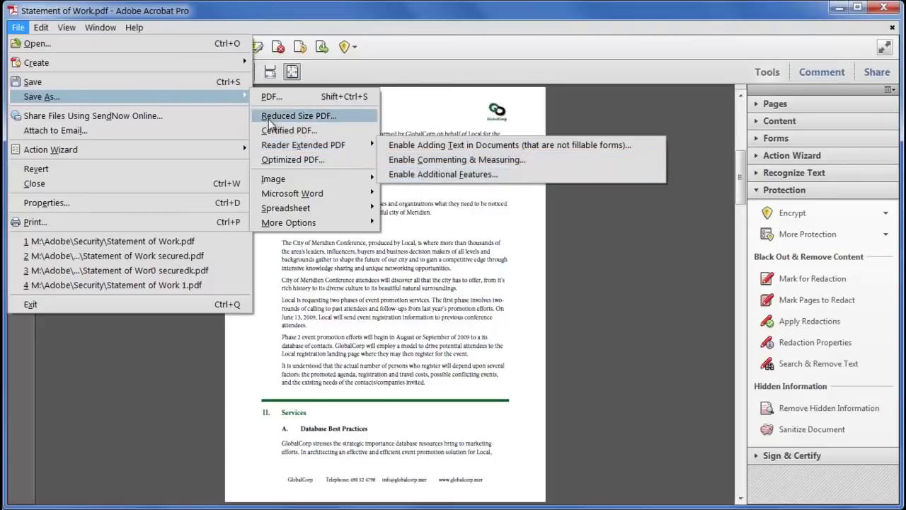
pyautogui.click(274, 97)
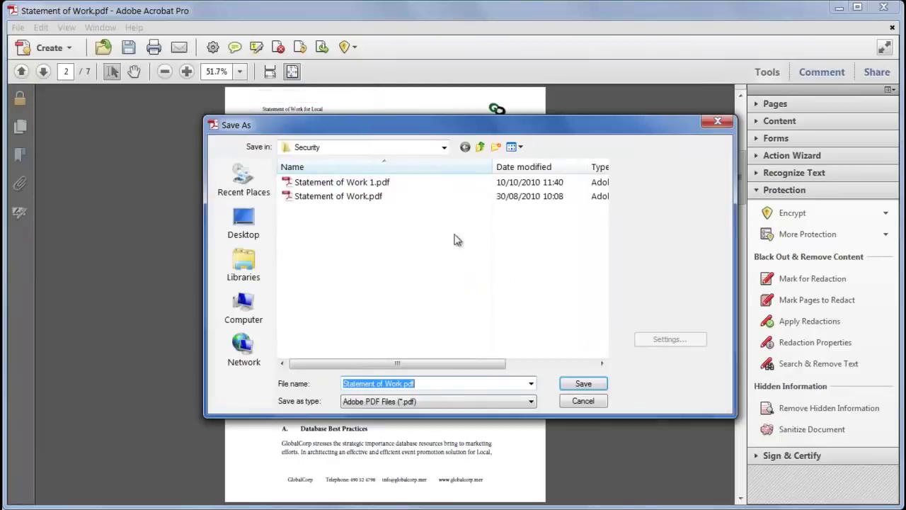
pyautogui.click(403, 386)
pyautogui.write('secured')
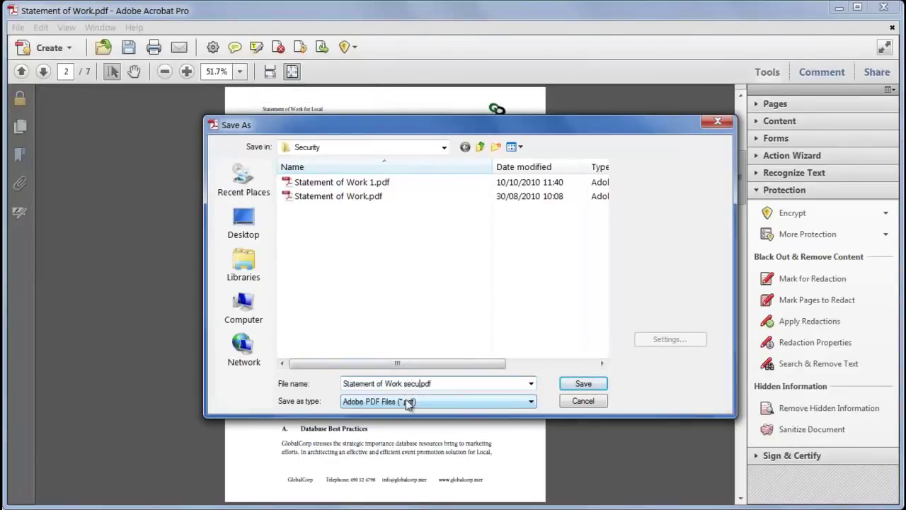
pyautogui.click(583, 384)
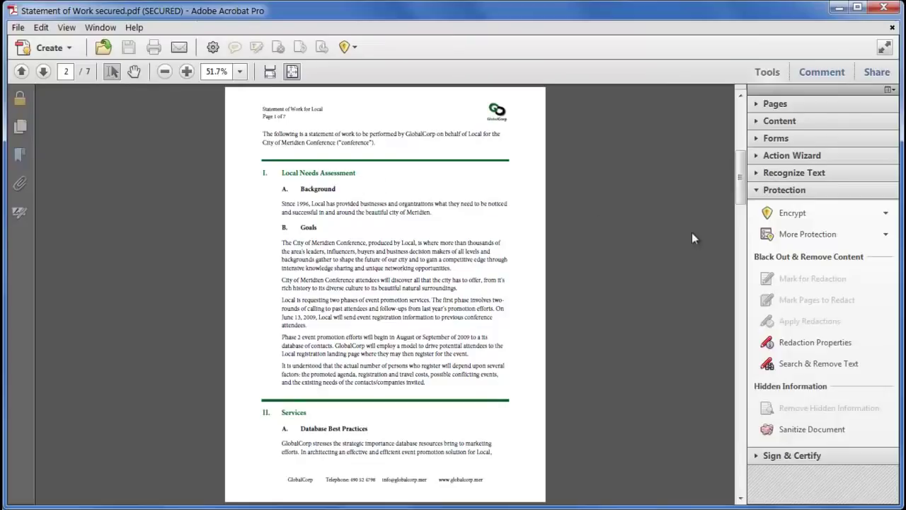
# Choose Manage from the Encrypt dropdown to list the security policies
pyautogui.click(830, 215)
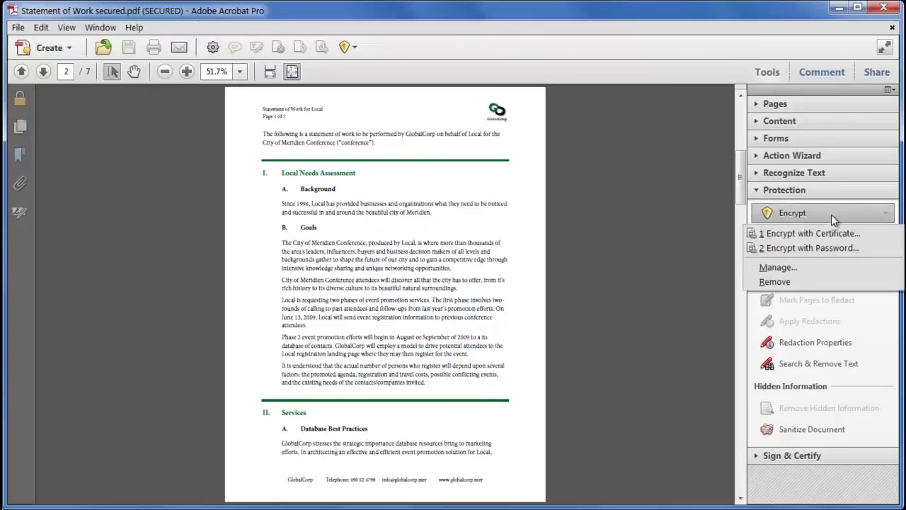
pyautogui.click(822, 267)
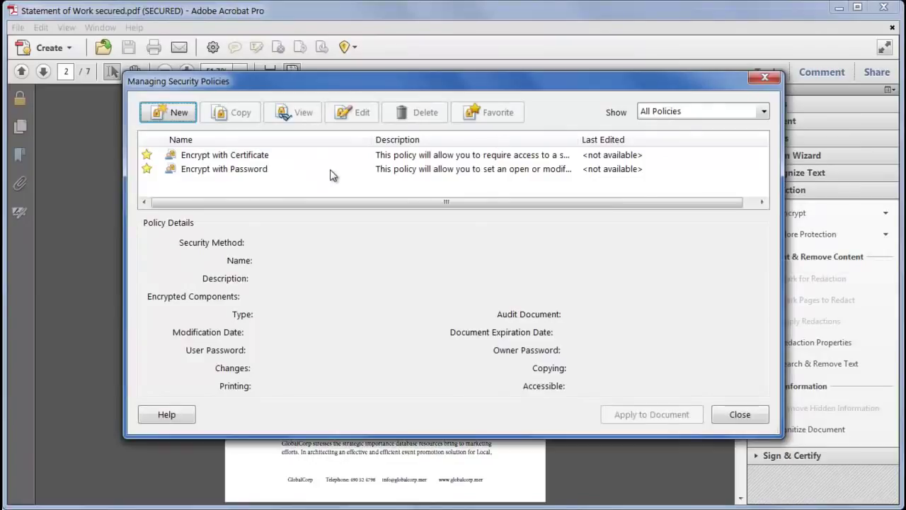
# Create a new password policy named 'GlobalCorp marketing' with Save passwords kept on
pyautogui.click(159, 115)
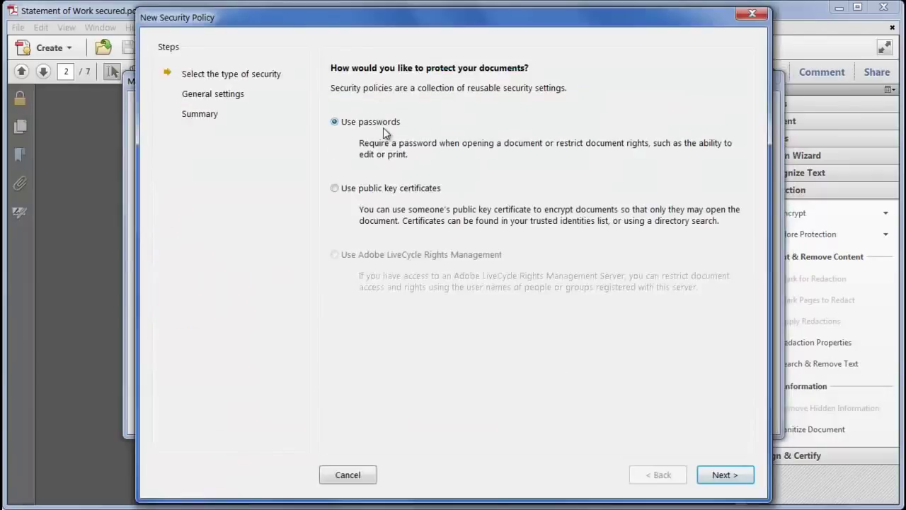
pyautogui.click(722, 474)
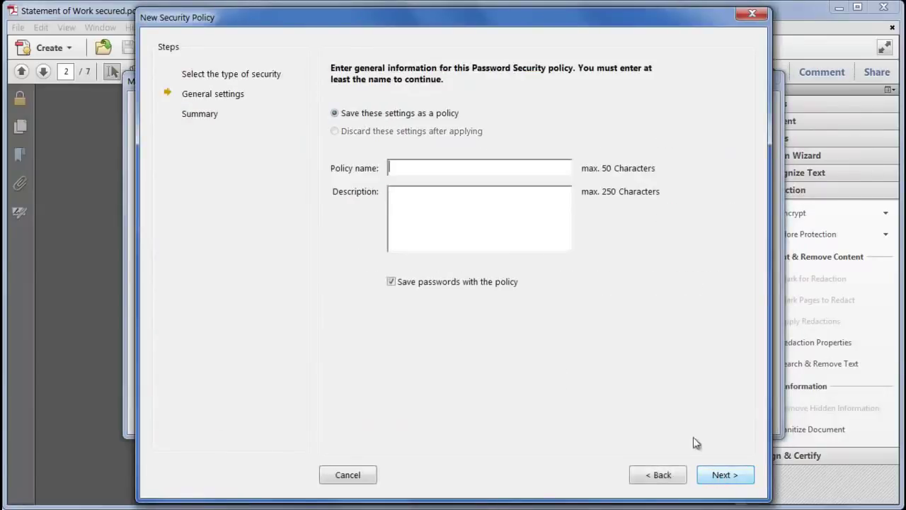
pyautogui.write('GlobalCorp ')
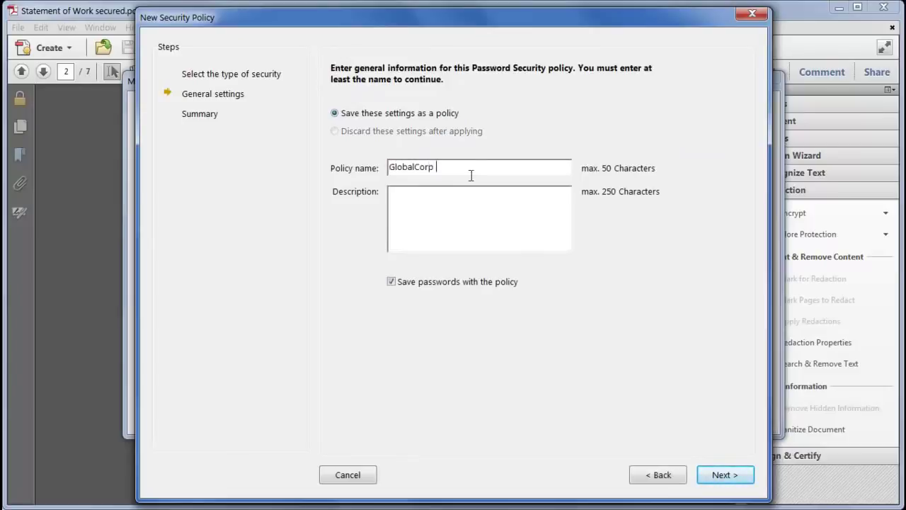
pyautogui.write('markt')
pyautogui.press('BackSpace')
pyautogui.write('eting')
pyautogui.click(450, 285)
pyautogui.click(450, 285)
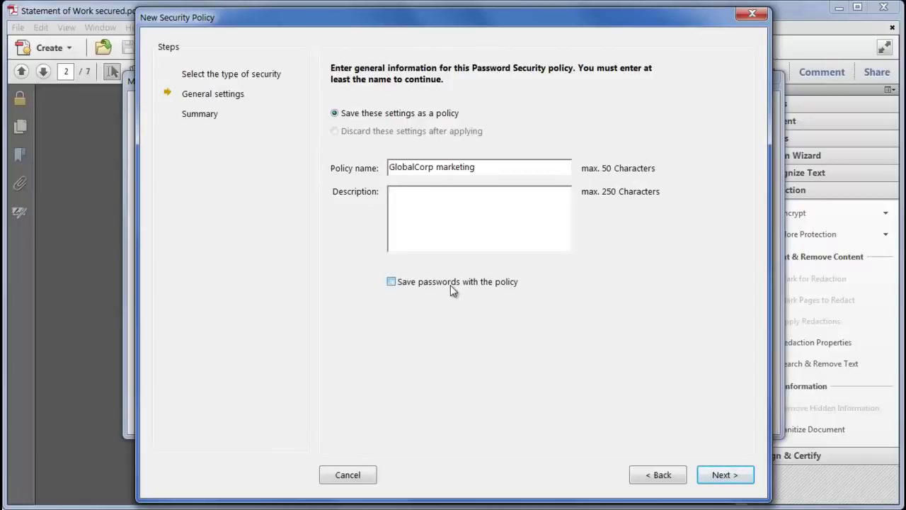
pyautogui.click(724, 476)
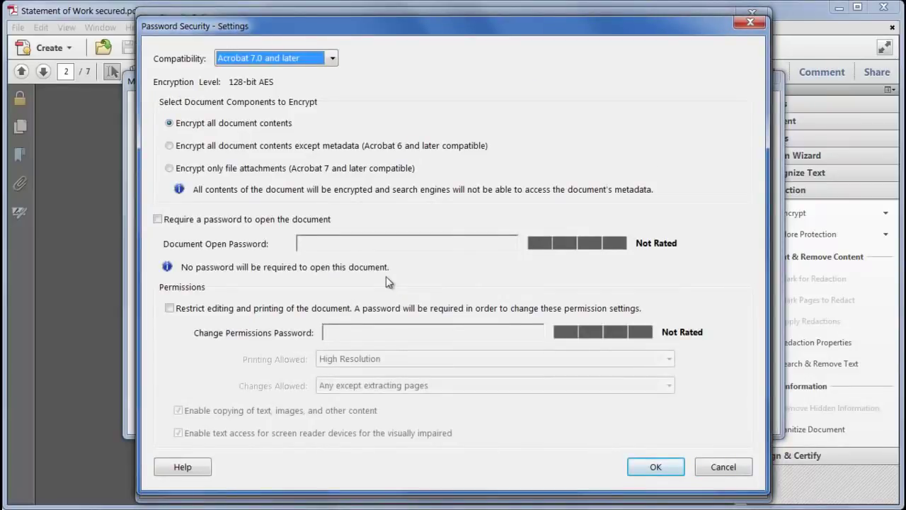
# Require a document open password, confirm it, and finish the policy
pyautogui.click(224, 219)
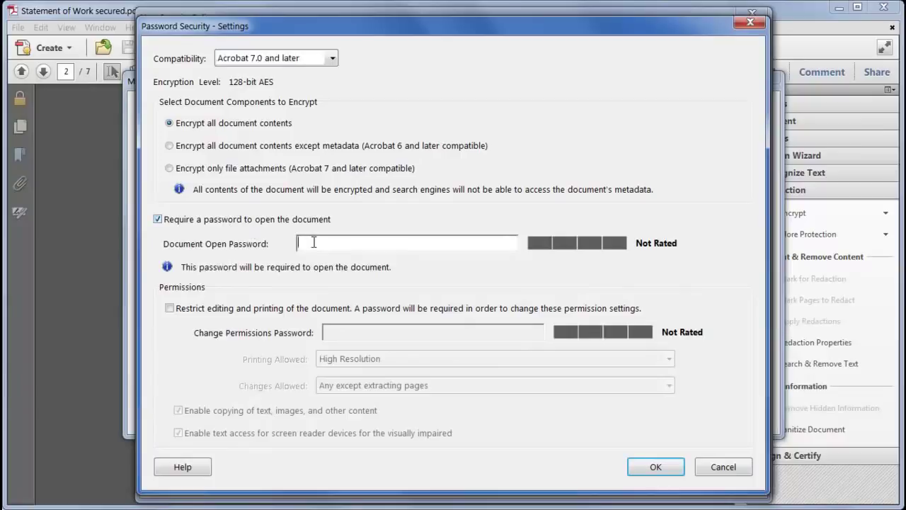
pyautogui.write('123')
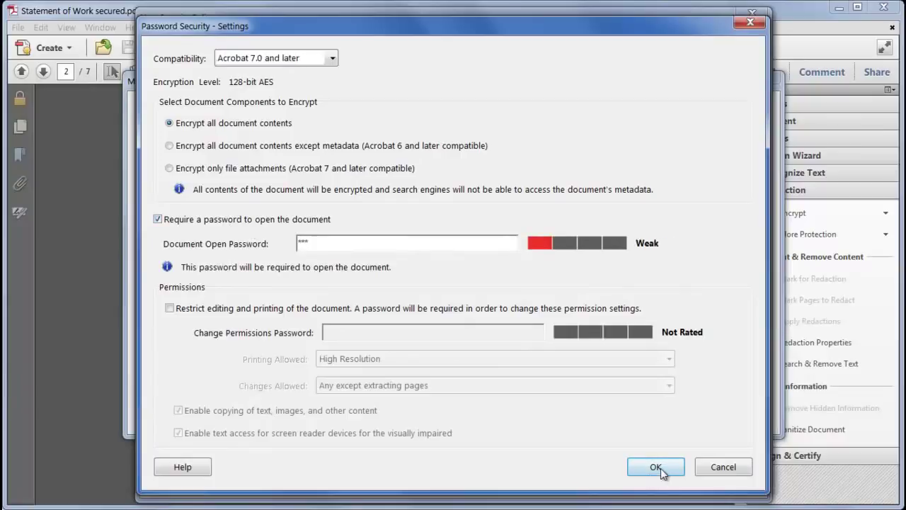
pyautogui.click(657, 468)
pyautogui.write('123')
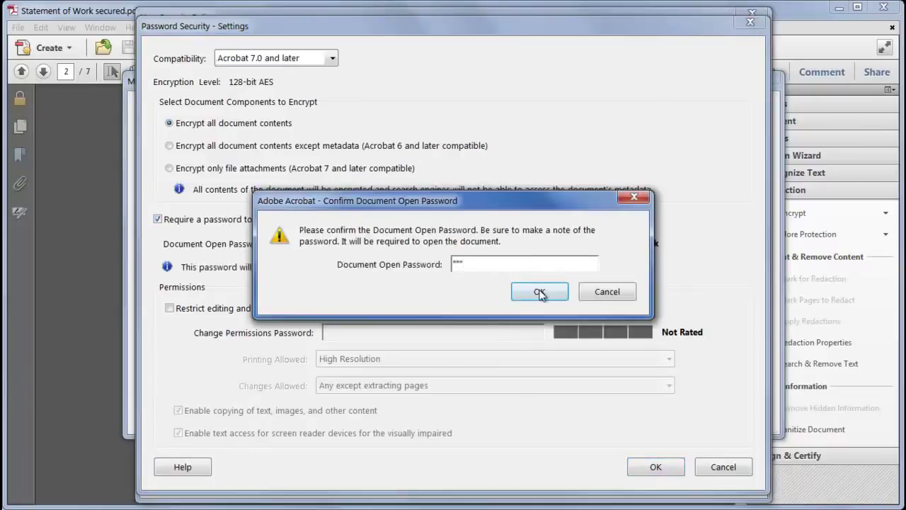
pyautogui.click(539, 293)
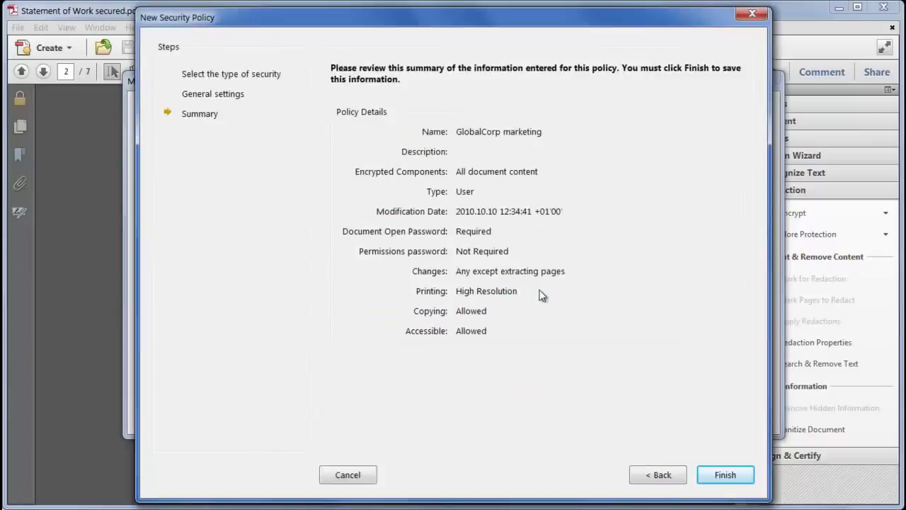
pyautogui.click(727, 475)
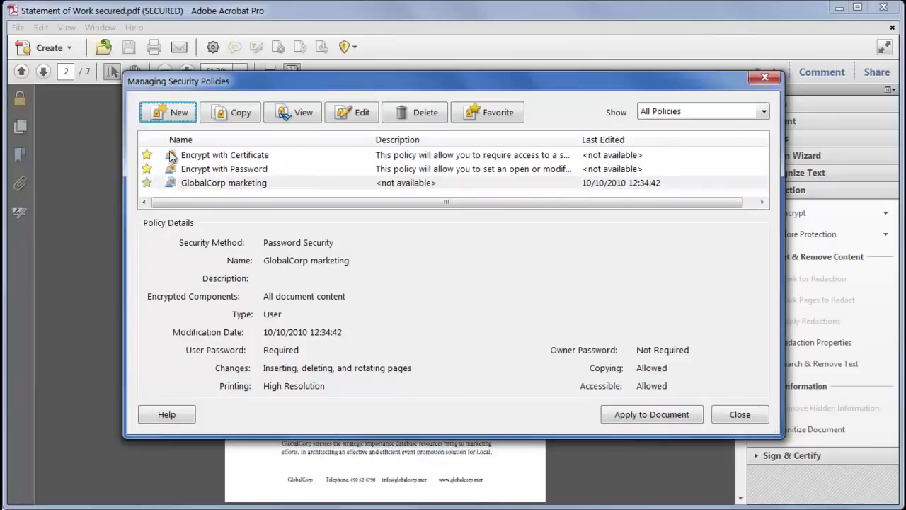
# Keep the GlobalCorp marketing policy marked as a favorite and close the security policy manager
pyautogui.click(499, 114)
pyautogui.click(496, 116)
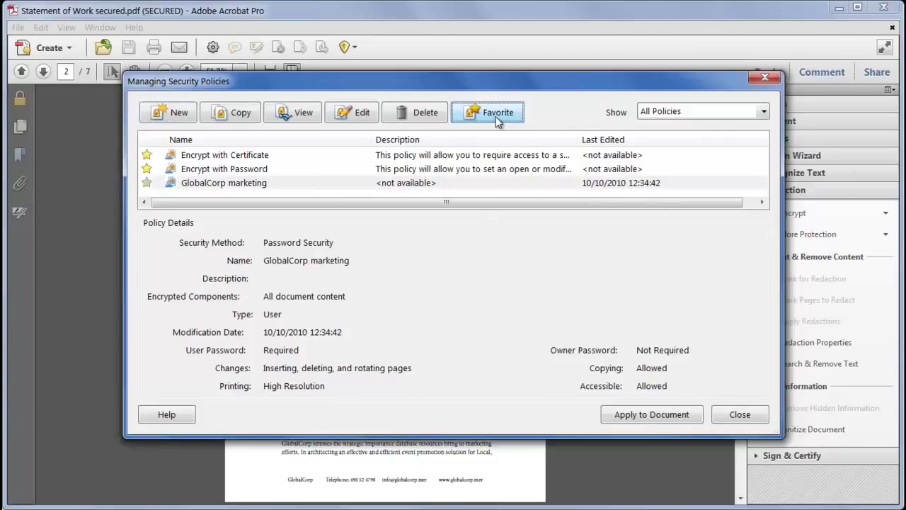
pyautogui.click(739, 415)
# Encrypt the Statement of Work with GlobalCorp marketing and reveal the Rights Management options
pyautogui.click(816, 214)
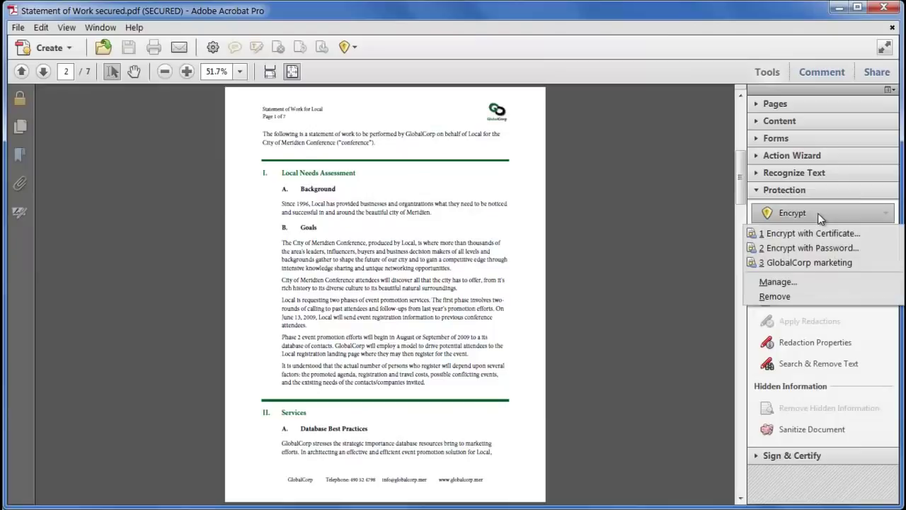
pyautogui.click(856, 264)
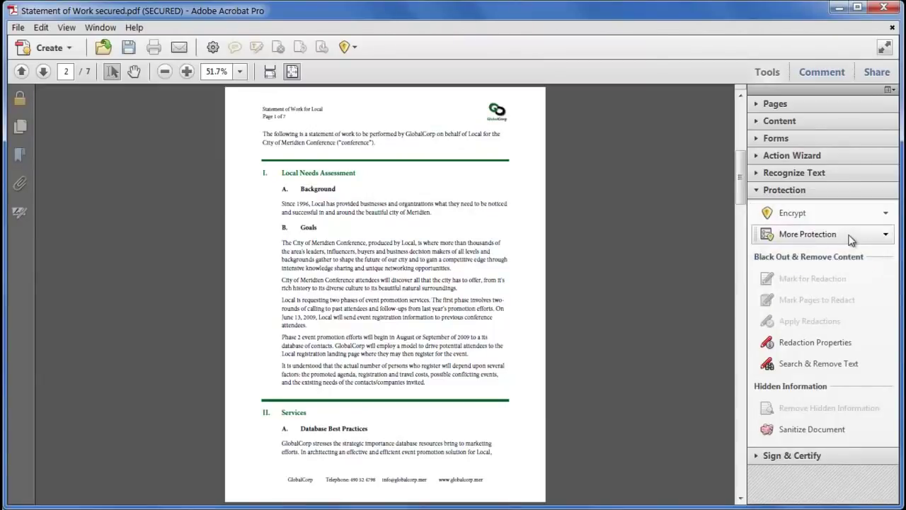
pyautogui.click(854, 237)
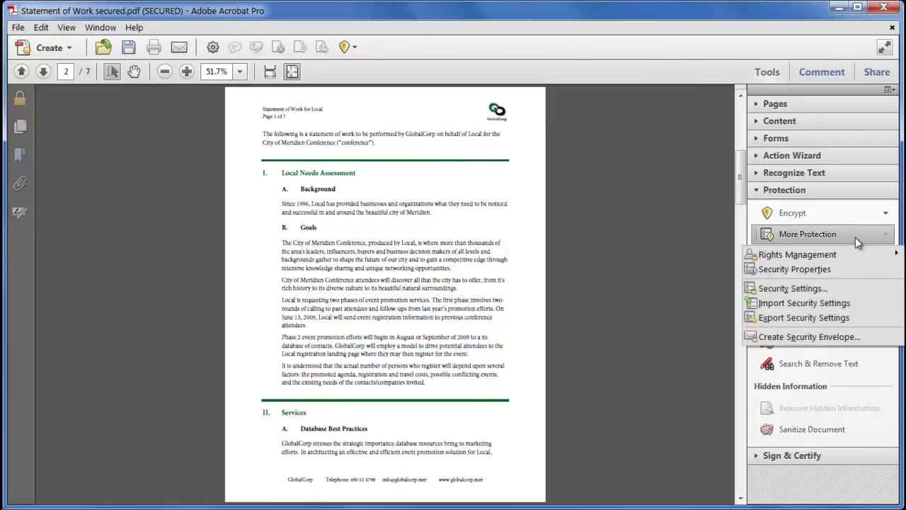
pyautogui.moveTo(853, 257)
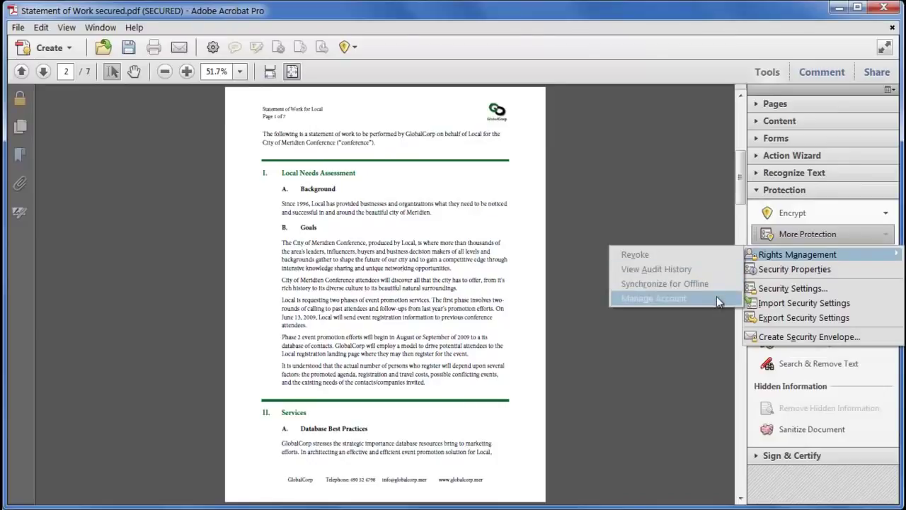
# Export the selected digital ID's certificate as an FDF file into the Security folder
pyautogui.click(851, 289)
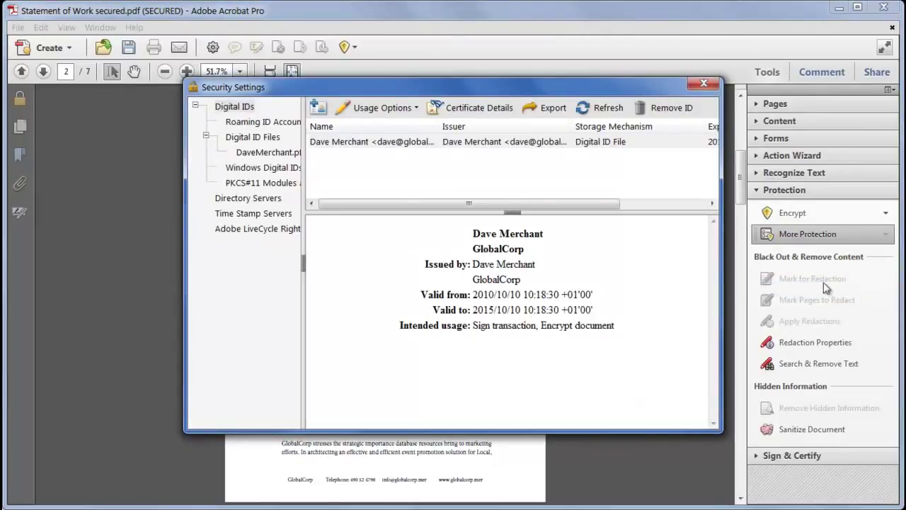
pyautogui.click(332, 146)
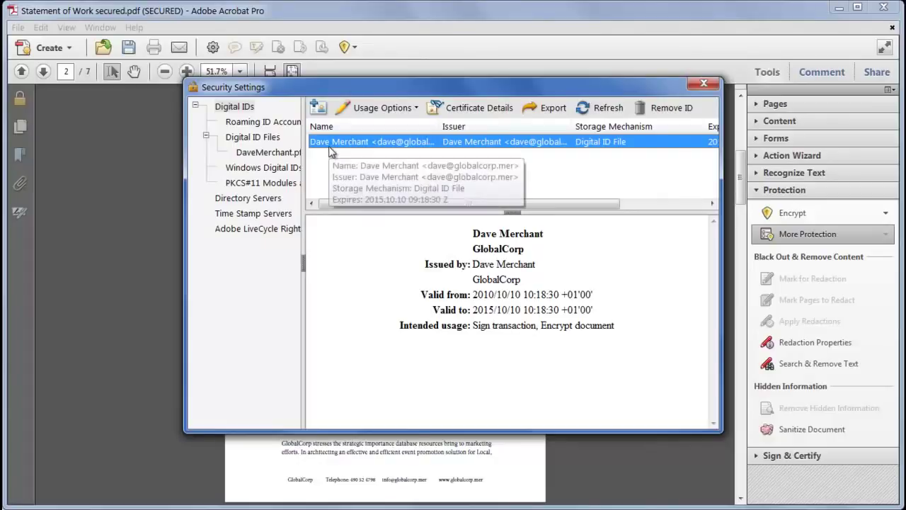
pyautogui.click(563, 111)
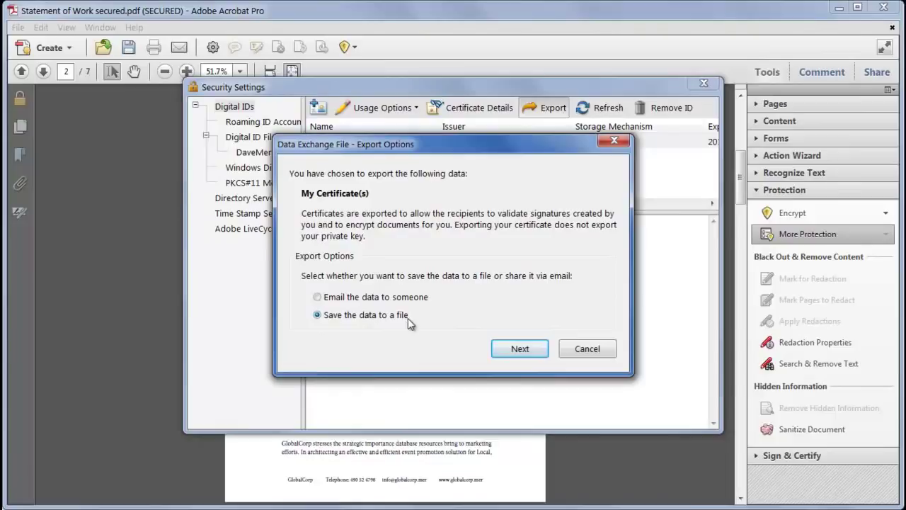
pyautogui.click(520, 348)
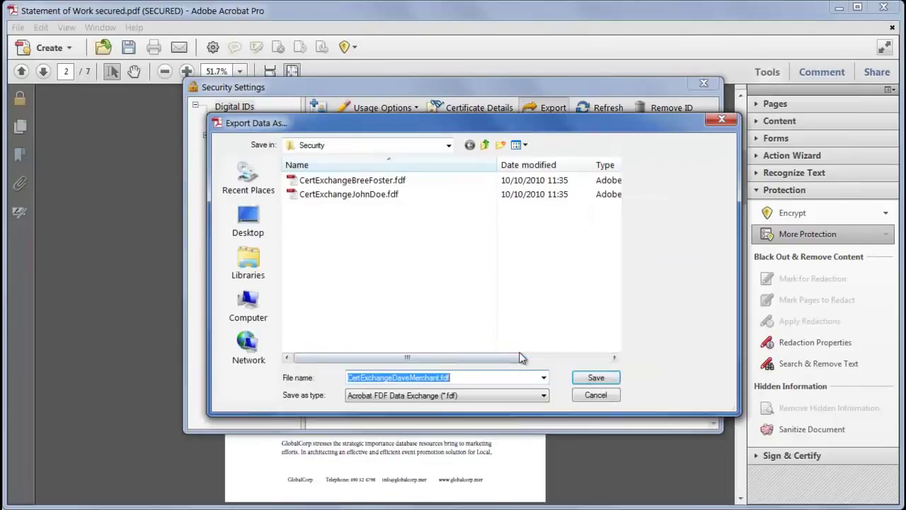
pyautogui.click(596, 378)
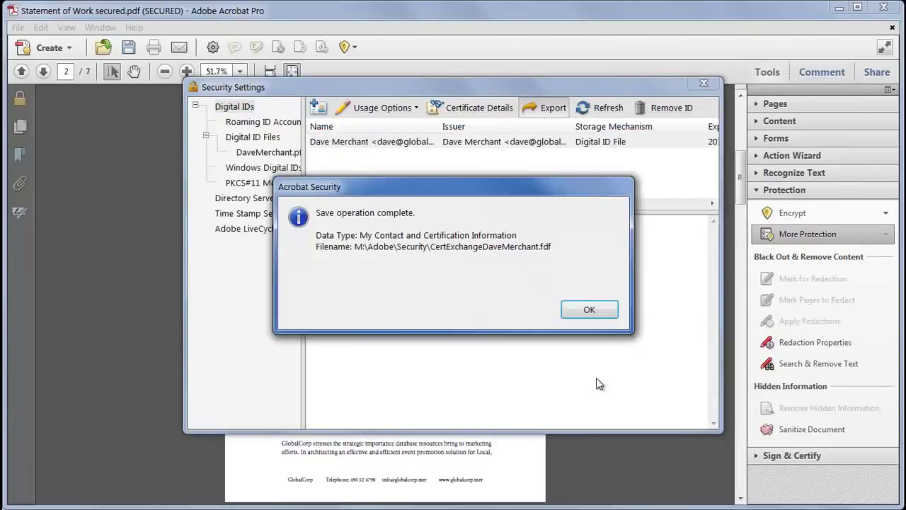
pyautogui.click(592, 310)
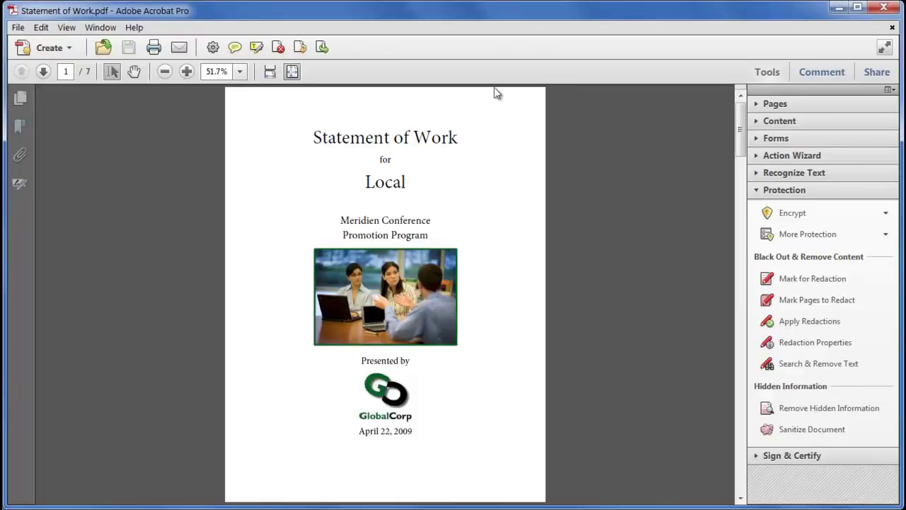
# Export only Security Policies, with GlobalCorp marketing's import action set to Add or Replace
pyautogui.click(843, 234)
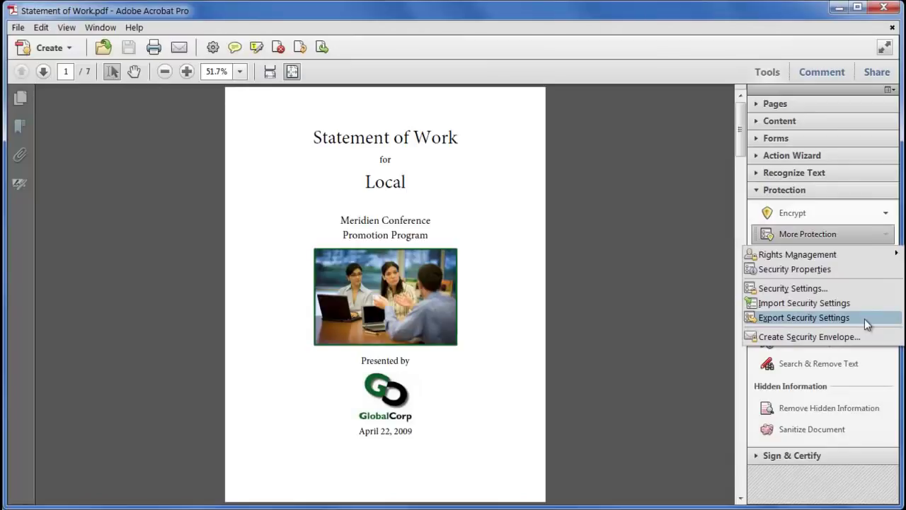
pyautogui.click(803, 318)
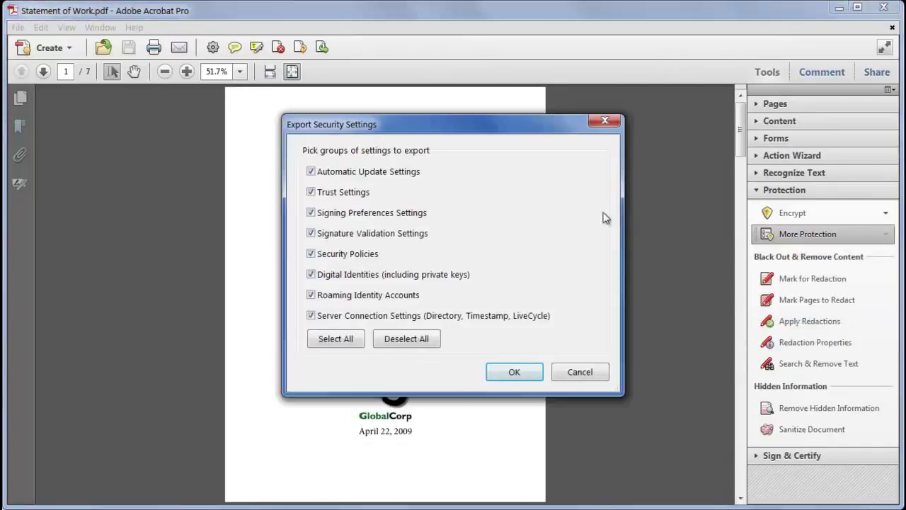
pyautogui.click(428, 340)
pyautogui.click(356, 256)
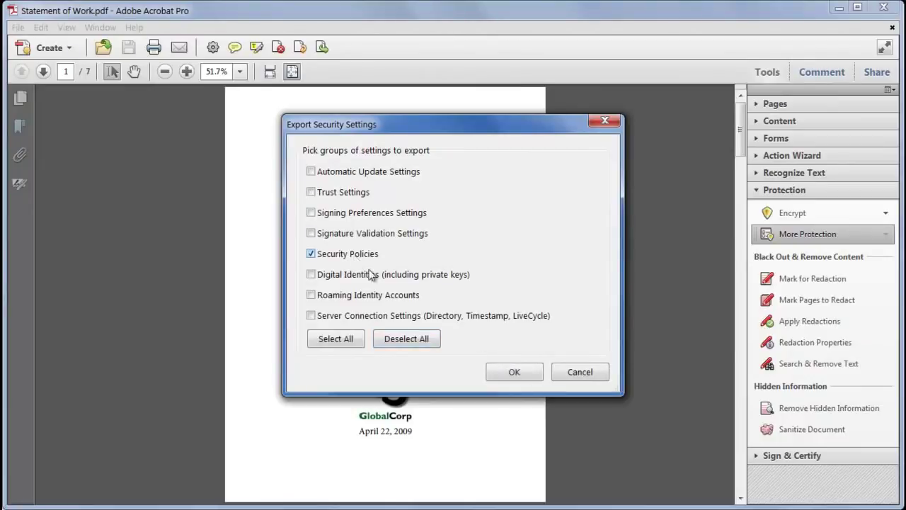
pyautogui.click(533, 378)
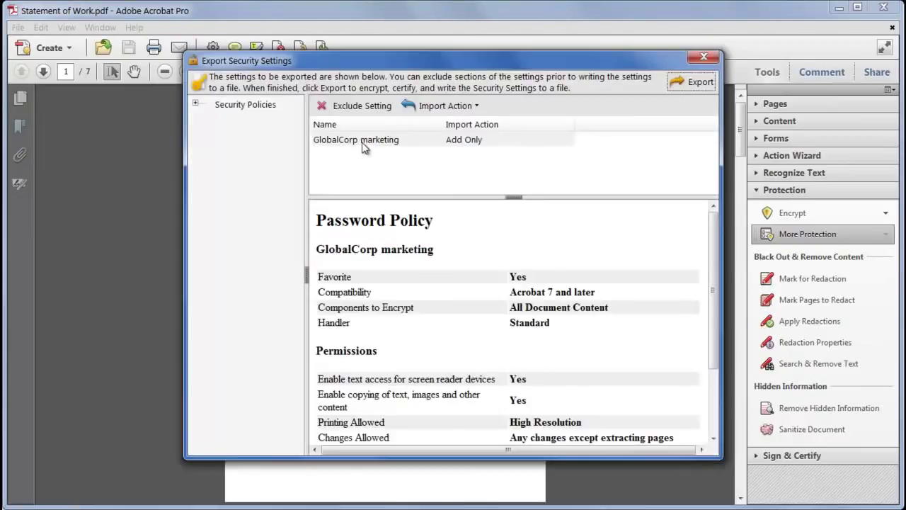
pyautogui.click(364, 141)
pyautogui.click(455, 108)
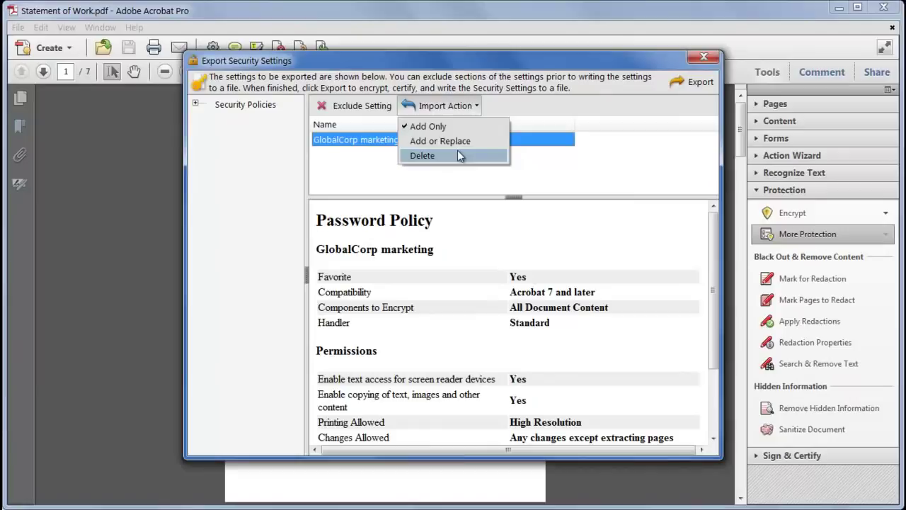
pyautogui.click(468, 142)
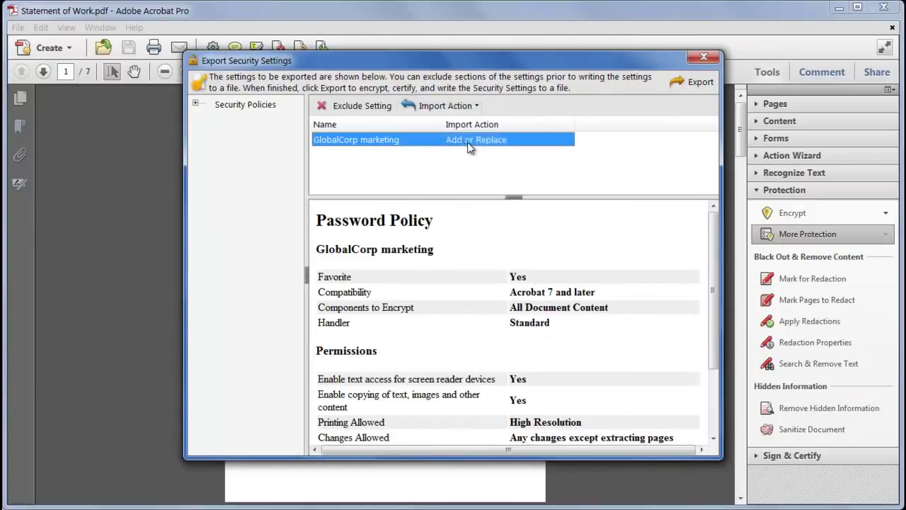
pyautogui.click(697, 83)
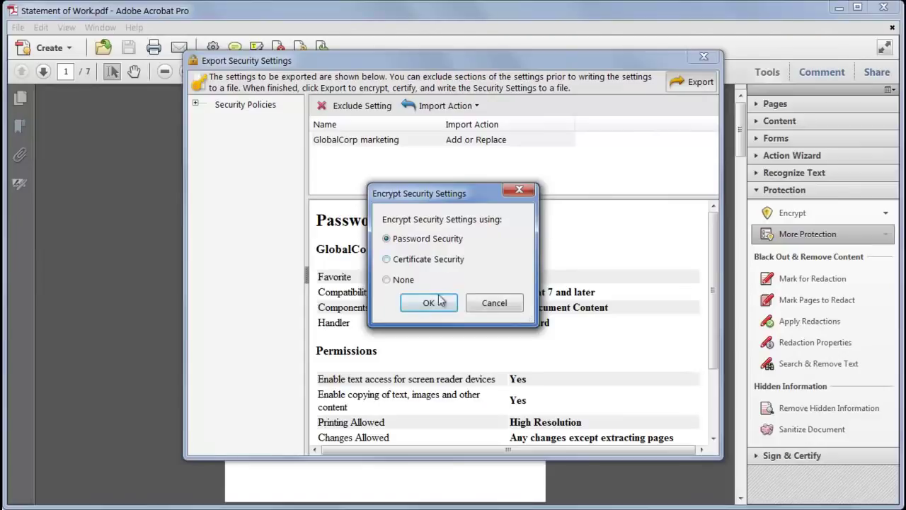
# Password-protect and certify the exported settings, saving them as 'my settings'
pyautogui.click(439, 302)
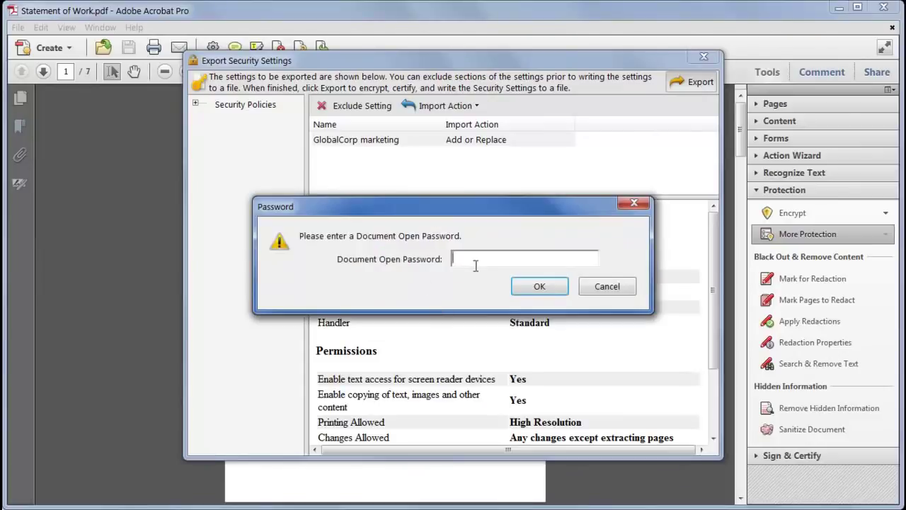
pyautogui.write('***')
pyautogui.click(549, 286)
pyautogui.write('***')
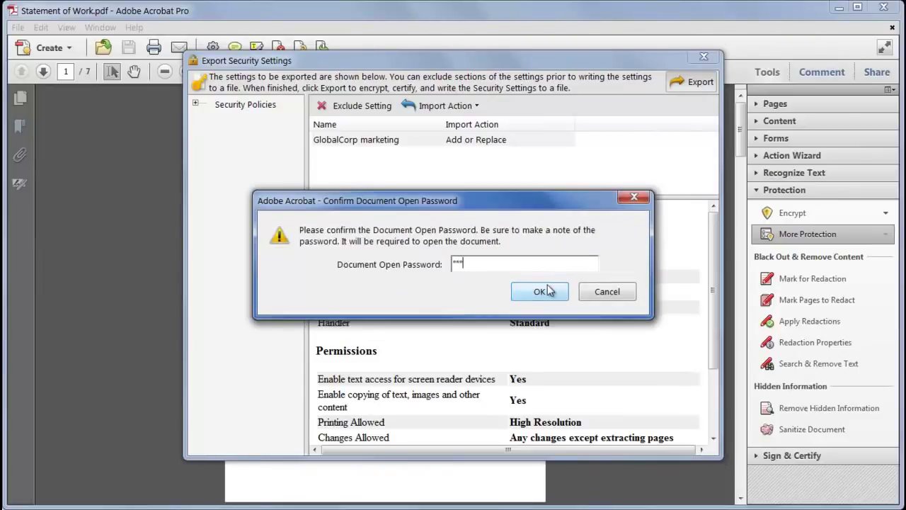
pyautogui.click(545, 292)
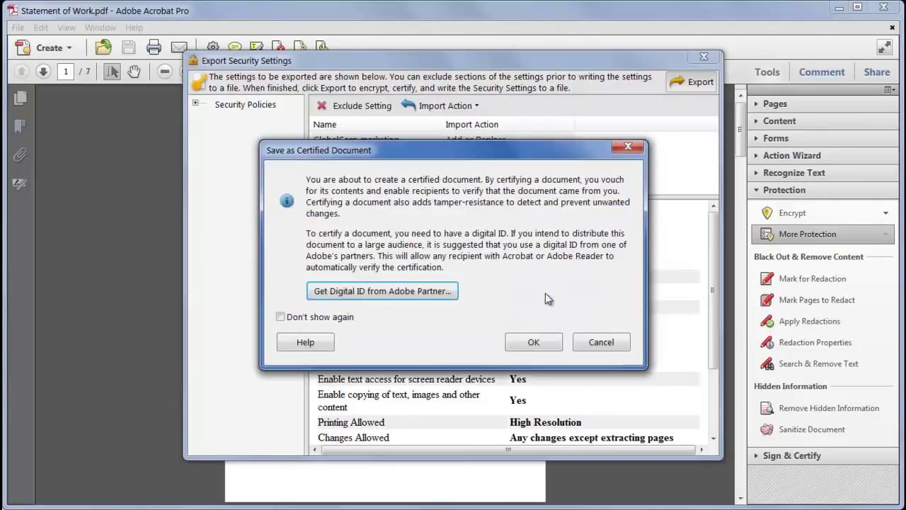
pyautogui.click(531, 343)
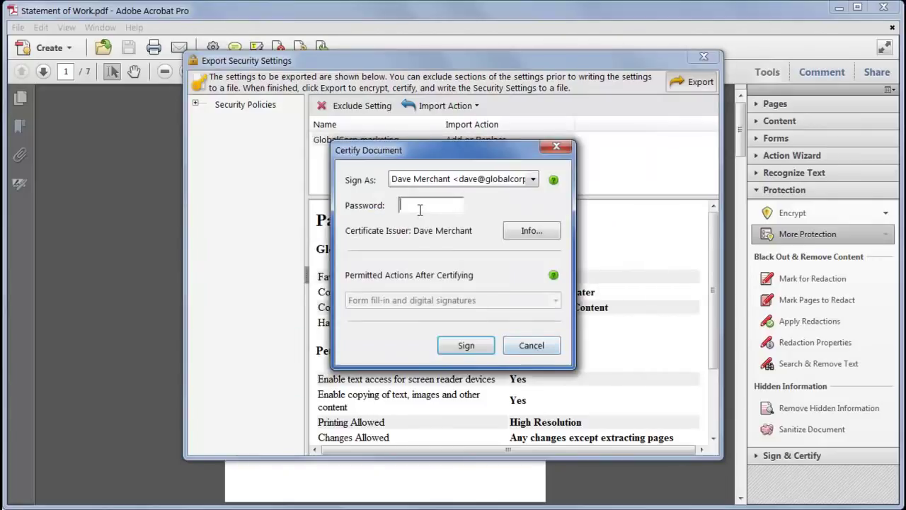
pyautogui.write('**********')
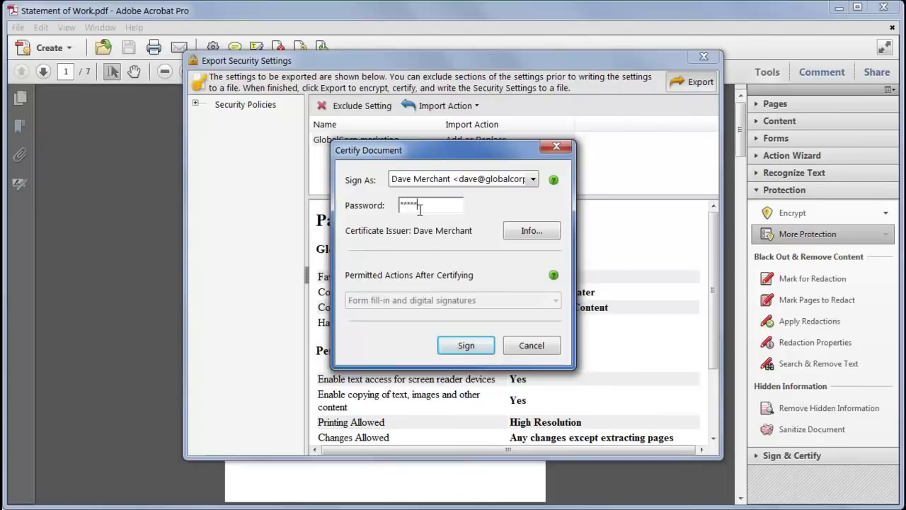
pyautogui.click(463, 346)
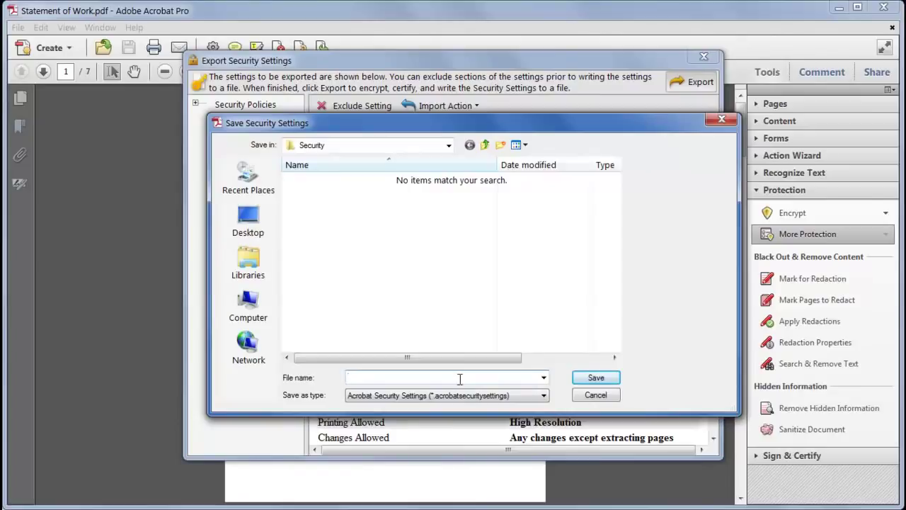
pyautogui.write('my settings')
pyautogui.click(605, 377)
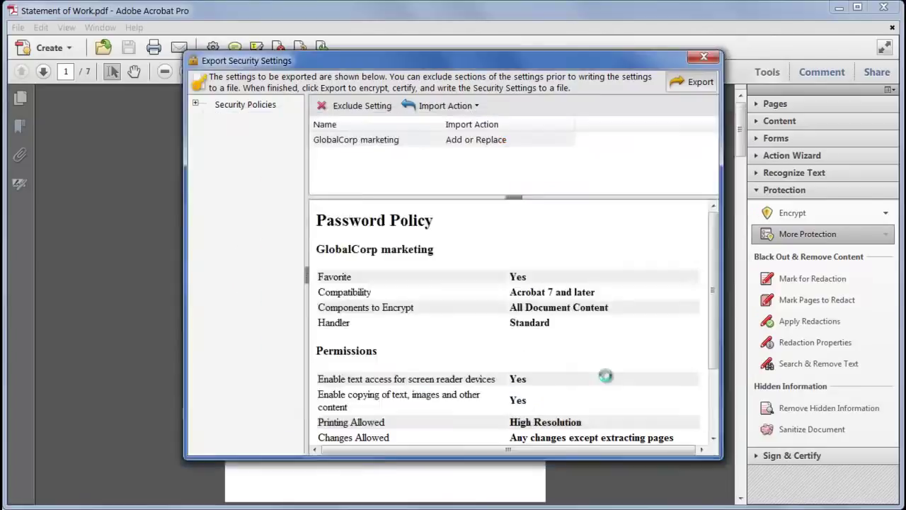
pyautogui.click(600, 291)
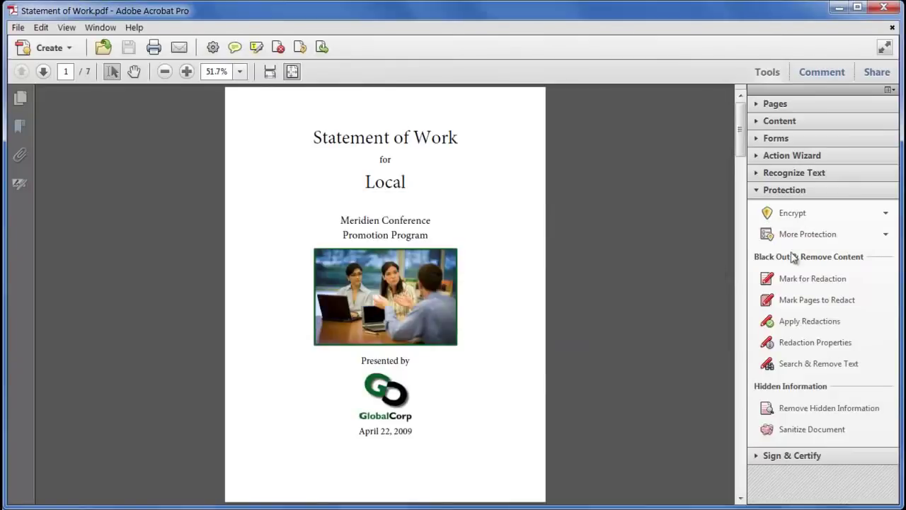
# Import security settings from my settings.acrobatsecuritysettings, entering the file's password to unlock it
pyautogui.click(839, 238)
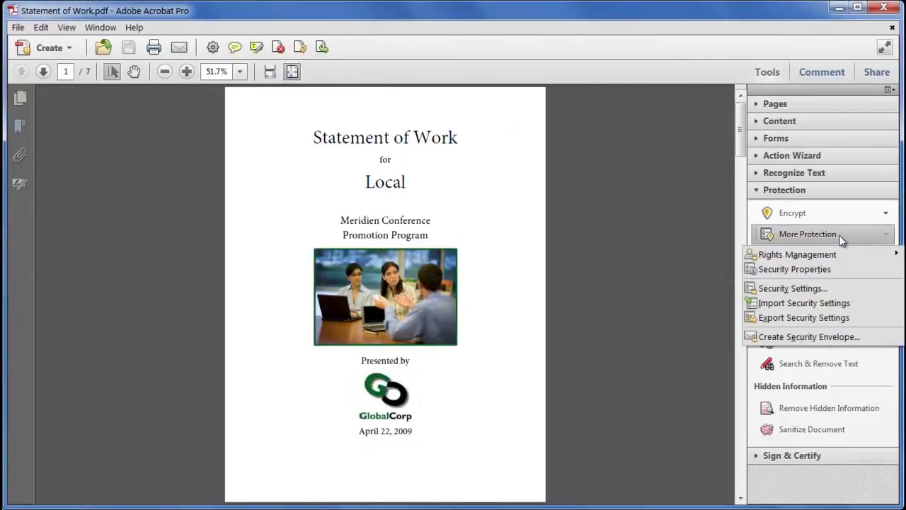
pyautogui.click(849, 303)
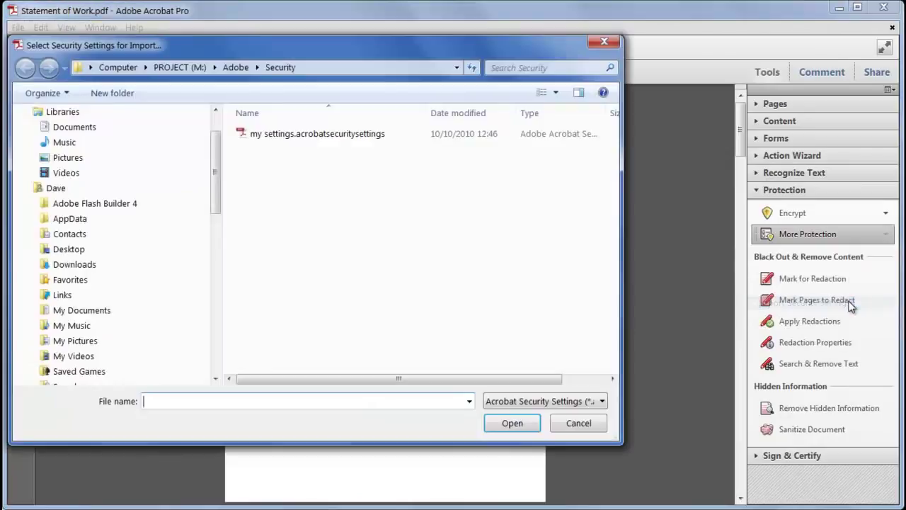
pyautogui.click(373, 134)
pyautogui.click(512, 422)
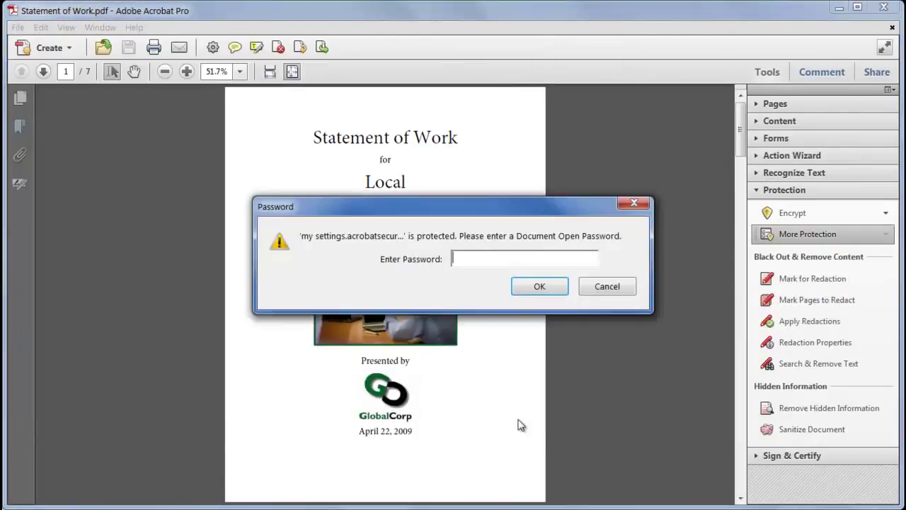
pyautogui.write('****')
pyautogui.click(556, 291)
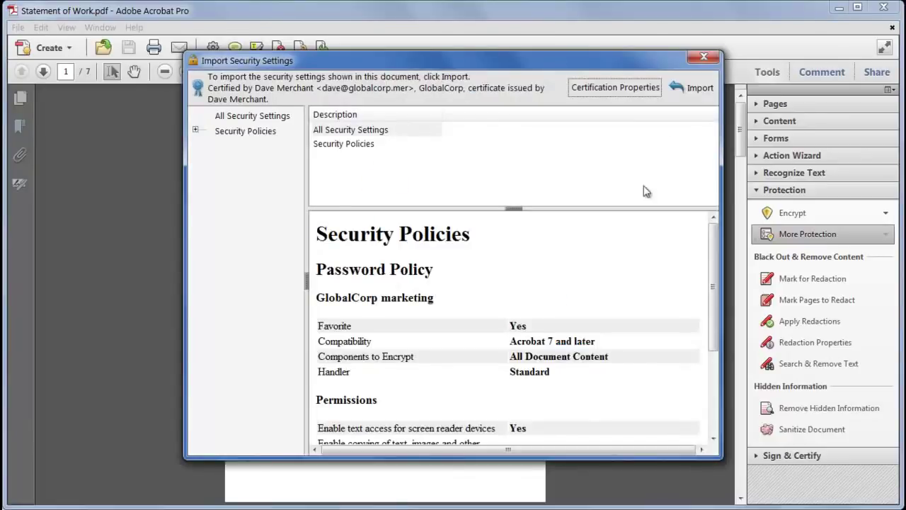
pyautogui.click(694, 89)
pyautogui.click(584, 290)
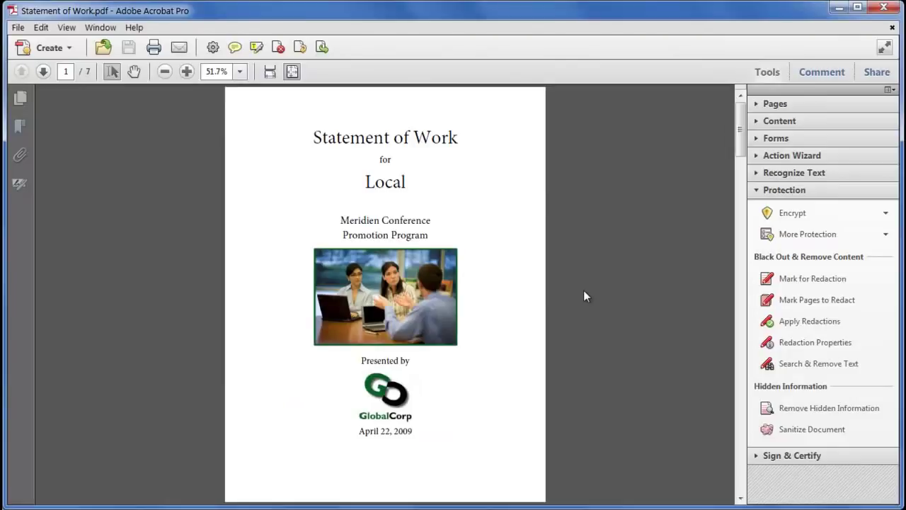
# Drag the Encrypt tool from the Protection panel onto the Quick Tools toolbar
pyautogui.rightClick(816, 218)
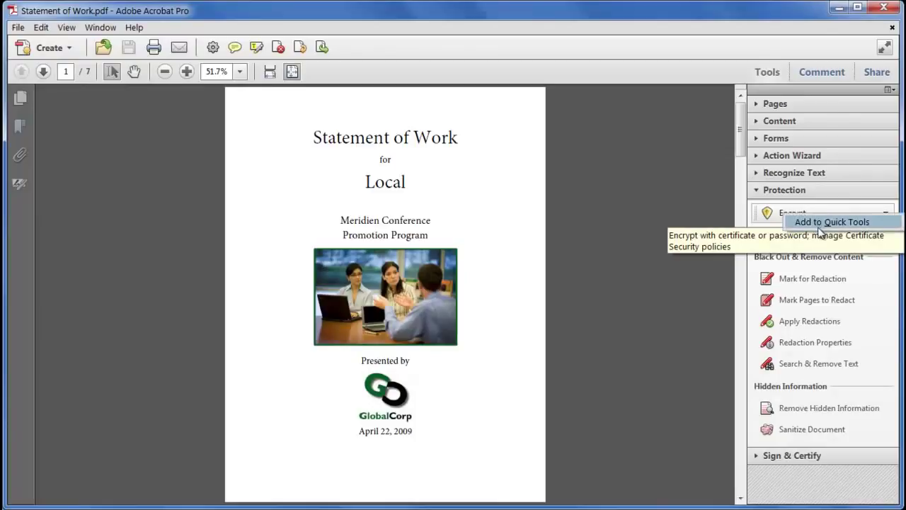
pyautogui.click(705, 209)
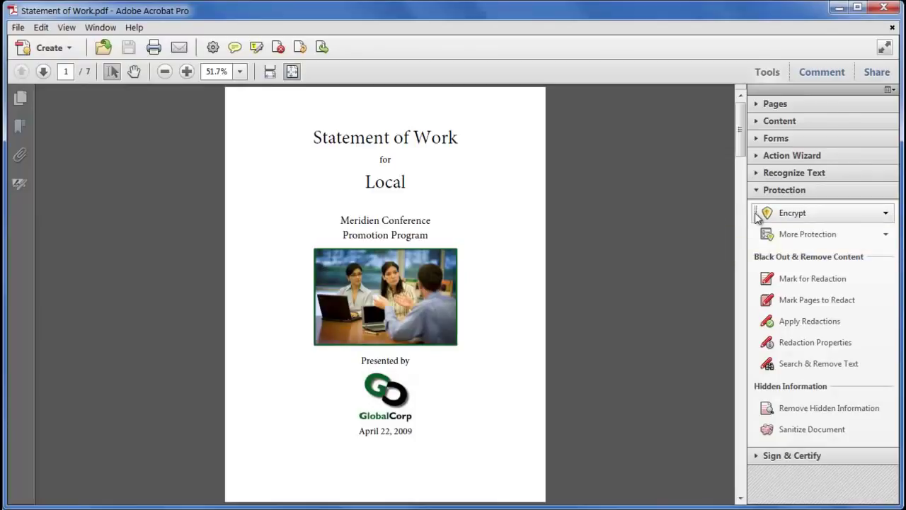
pyautogui.moveTo(757, 216); pyautogui.dragTo(361, 51)
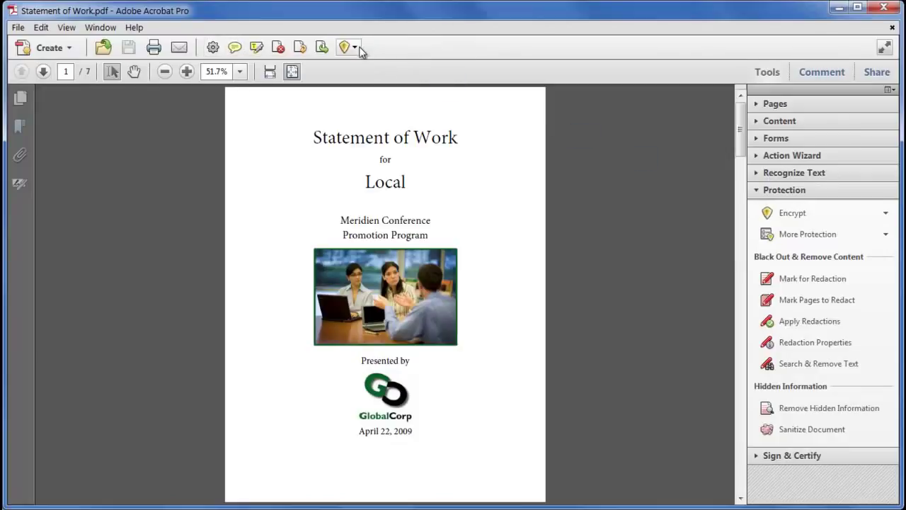